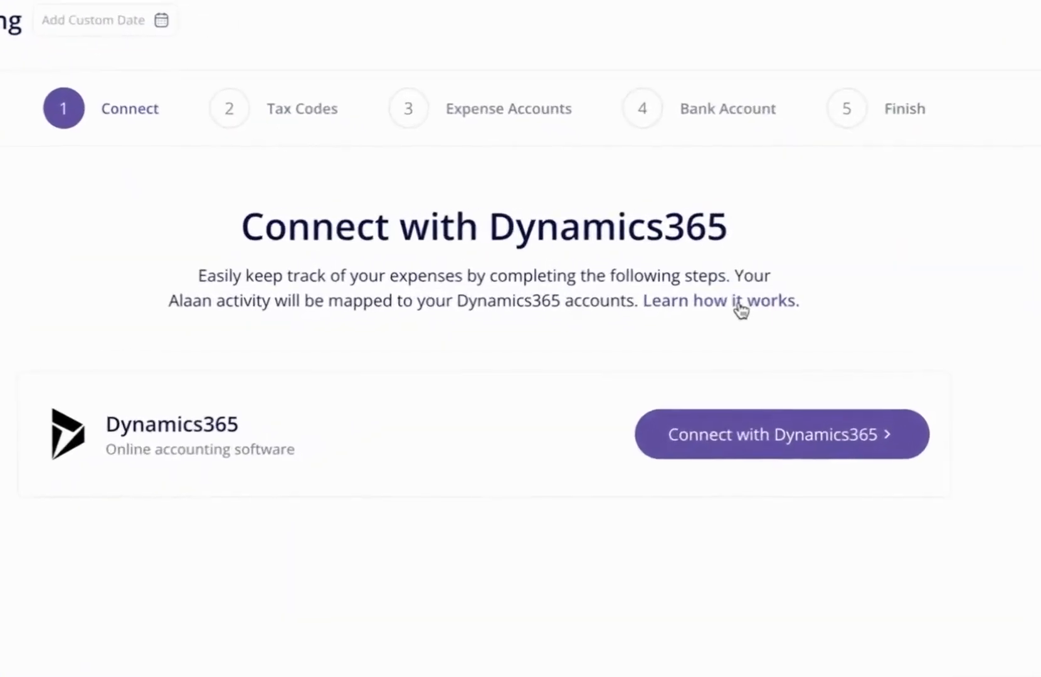
# Review how the Dynamics365 mapping works and start the connection with Dynamics365.
pyautogui.click(740, 269)
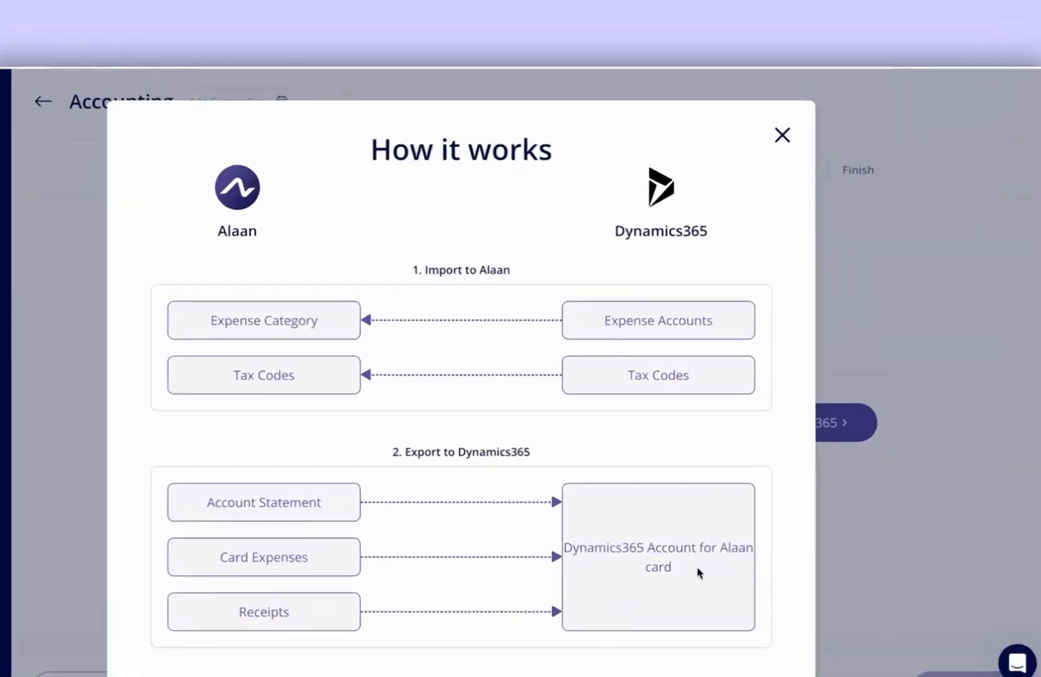
pyautogui.click(781, 121)
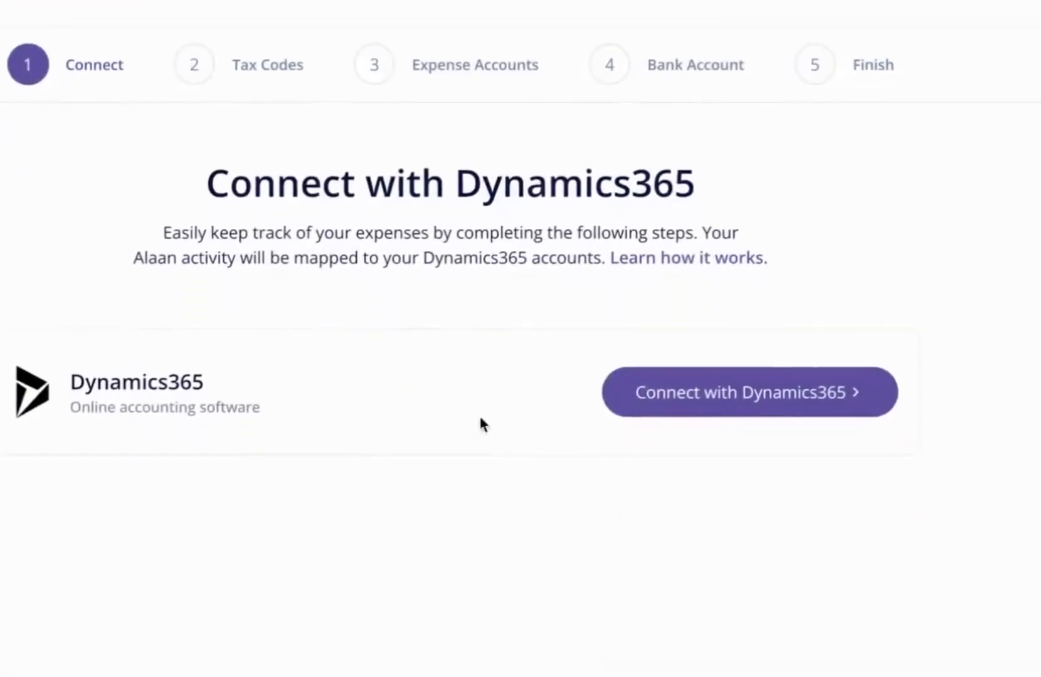
pyautogui.click(805, 504)
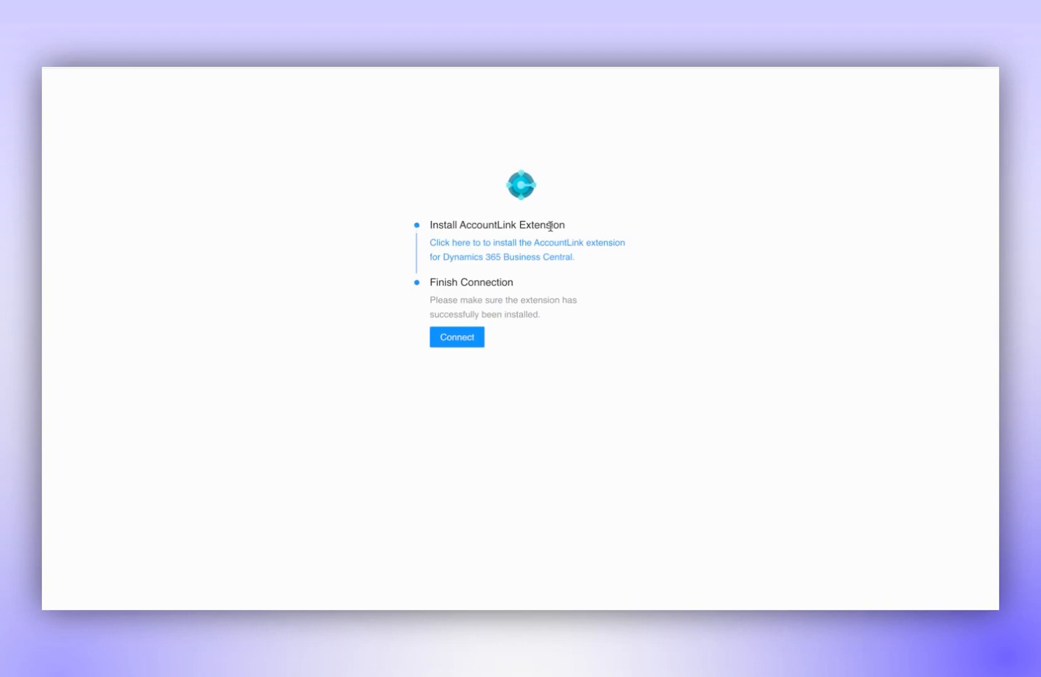
# Install the AccountLink extension for Dynamics 365 Business Central from its AppSource listing.
pyautogui.click(468, 250)
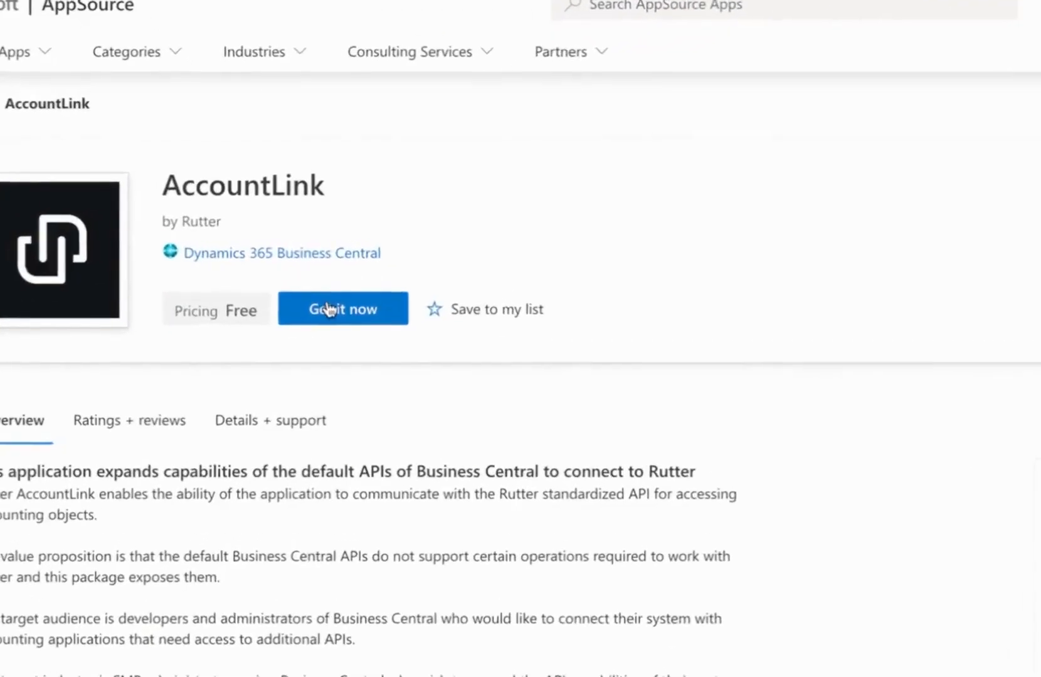
pyautogui.click(327, 308)
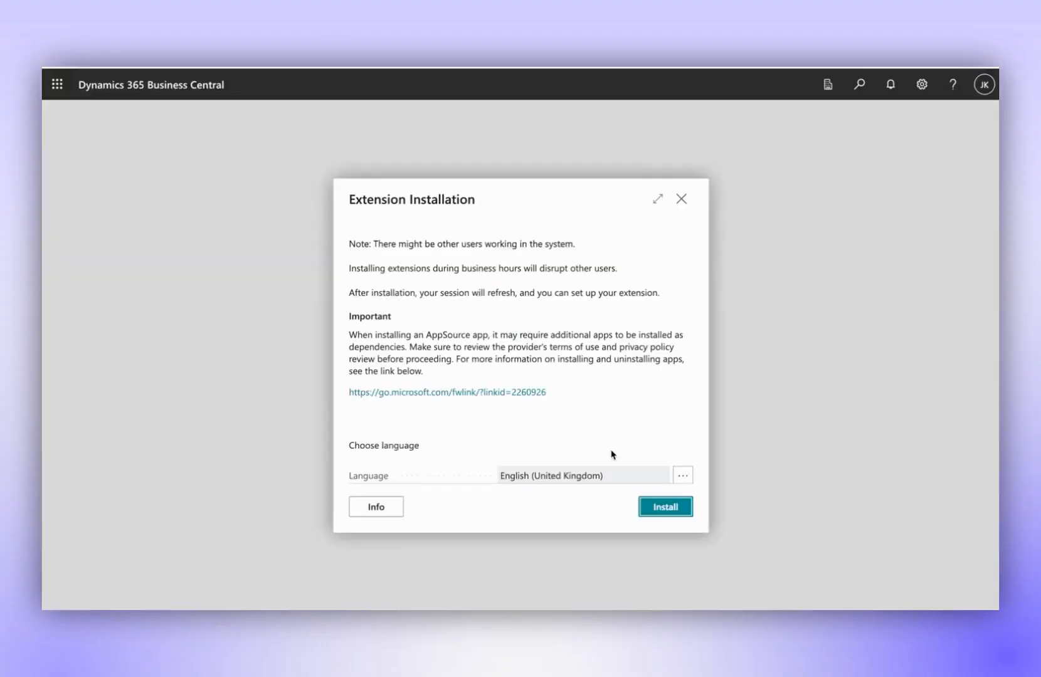
pyautogui.click(665, 510)
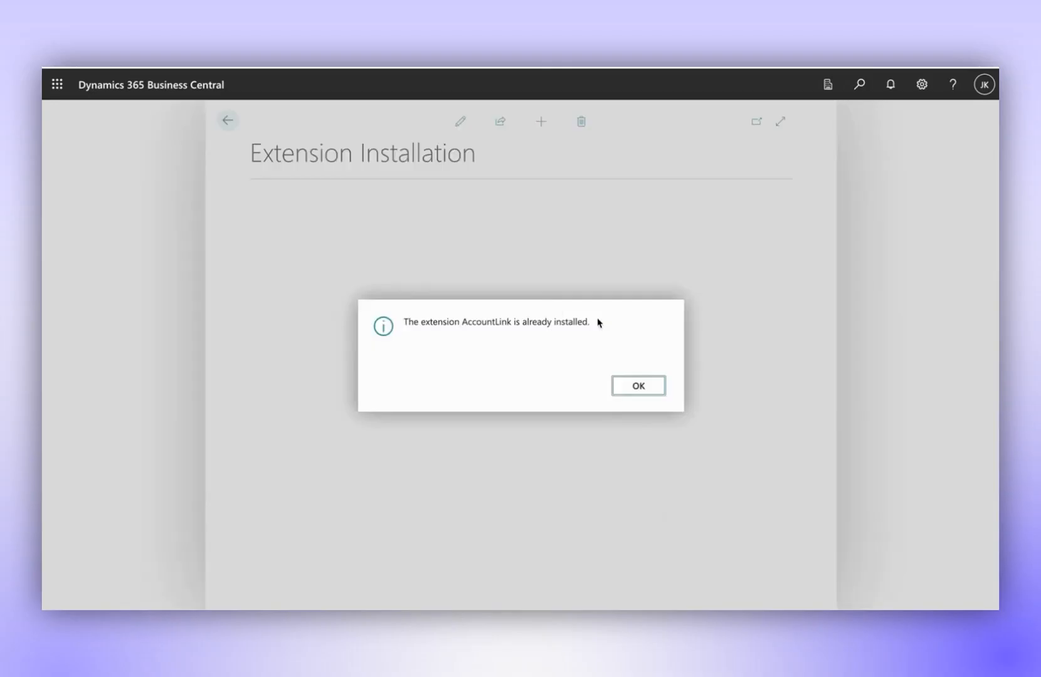
pyautogui.click(632, 391)
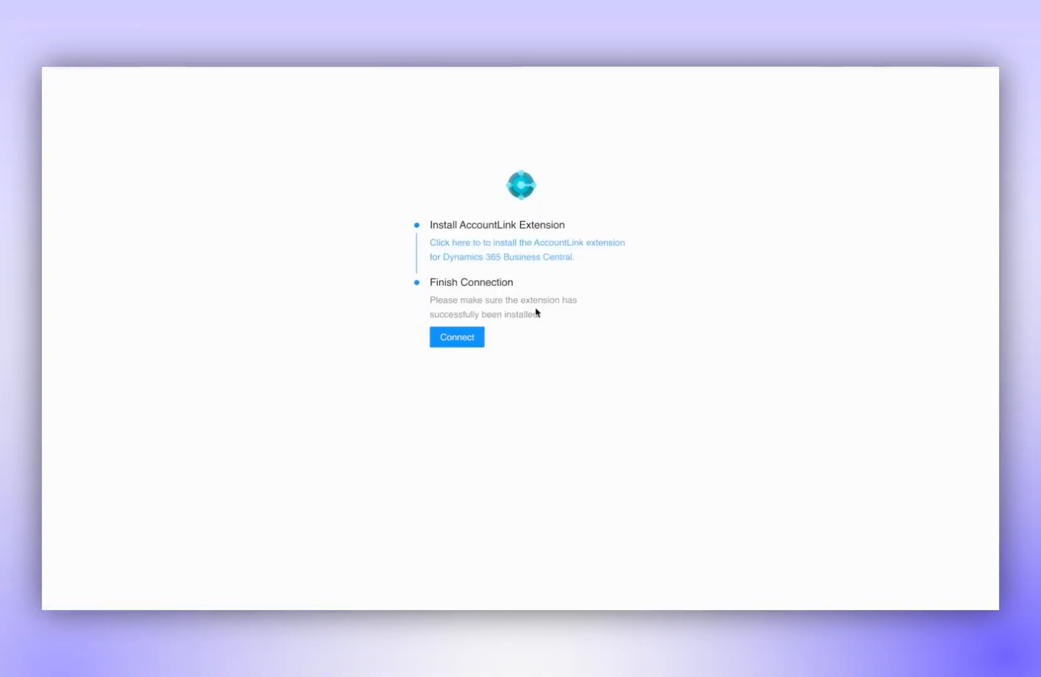
# Finish the Dynamics365 connection by connecting the company CRONUS IN.
pyautogui.click(457, 339)
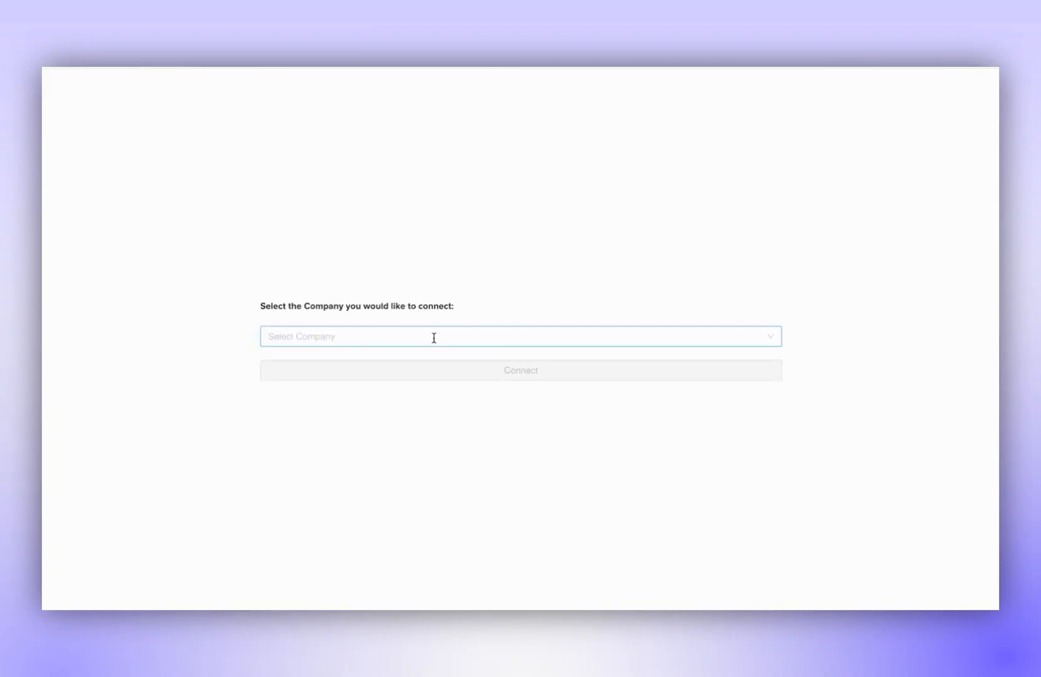
pyautogui.click(434, 337)
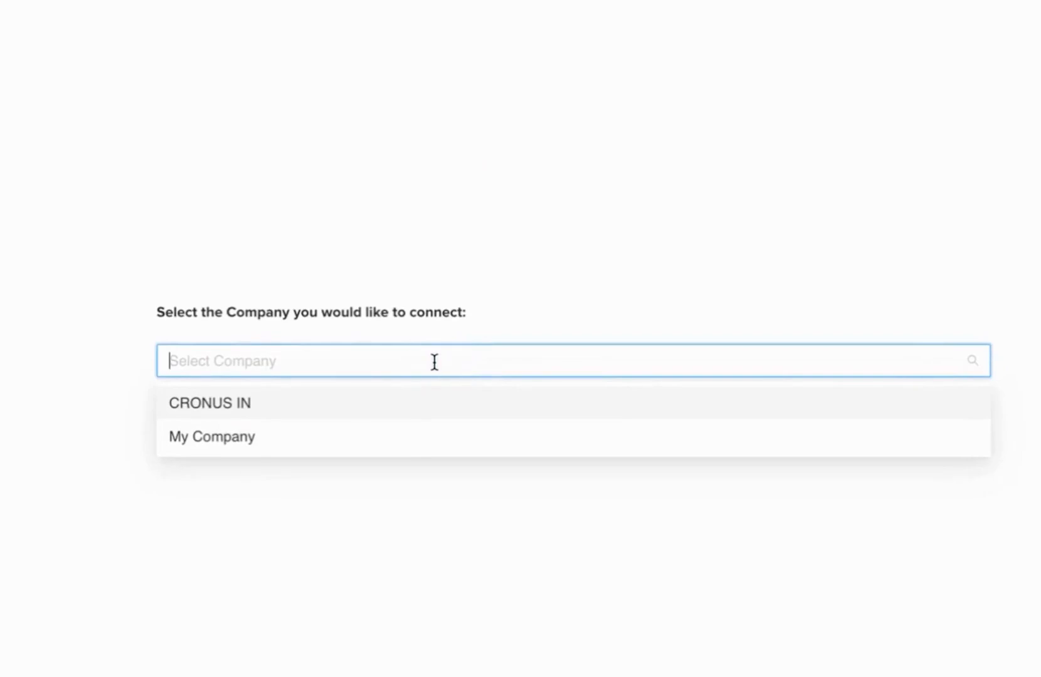
pyautogui.click(244, 412)
pyautogui.click(607, 431)
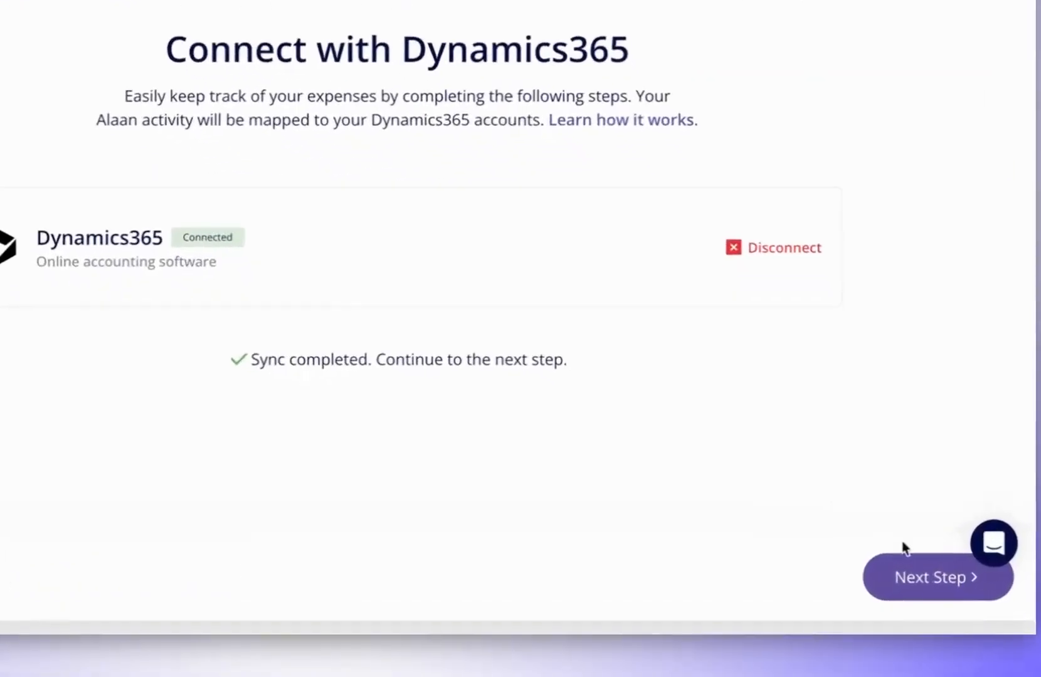
# Import the tax codes and the expense accounts from Dynamics365, allowing the existing GL account numbers to be replaced.
pyautogui.click(931, 574)
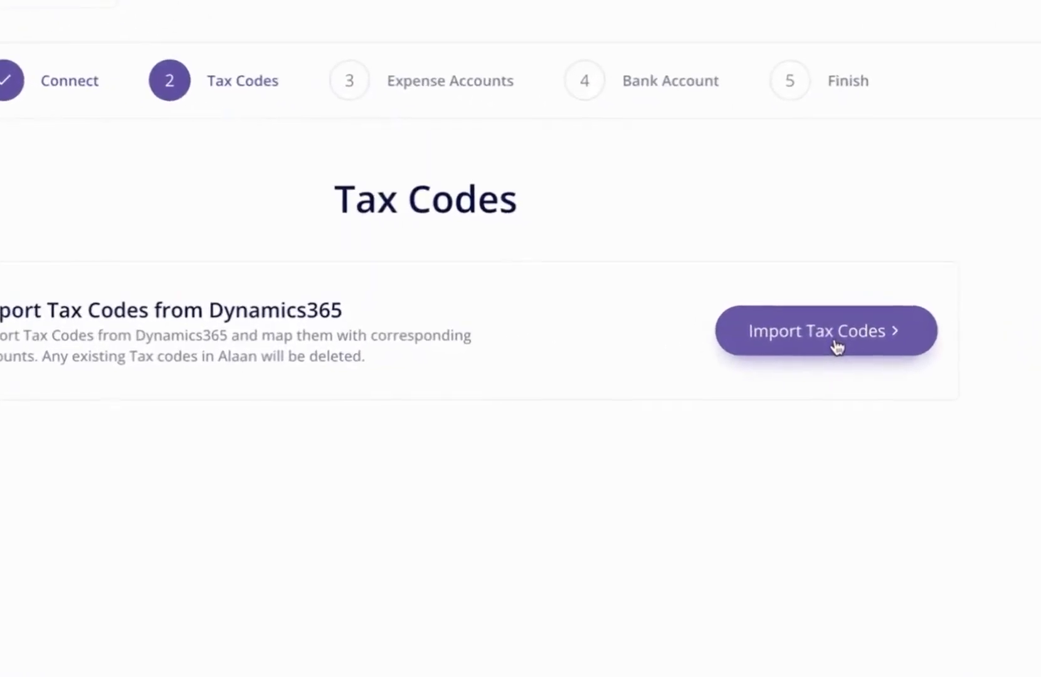
pyautogui.click(834, 313)
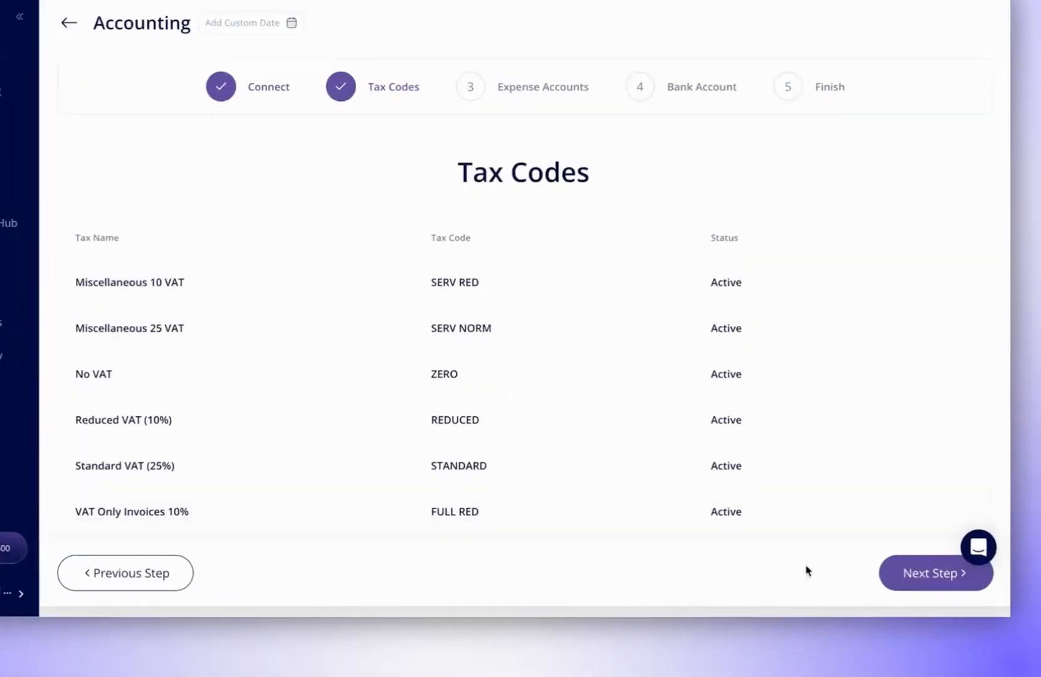
pyautogui.click(930, 573)
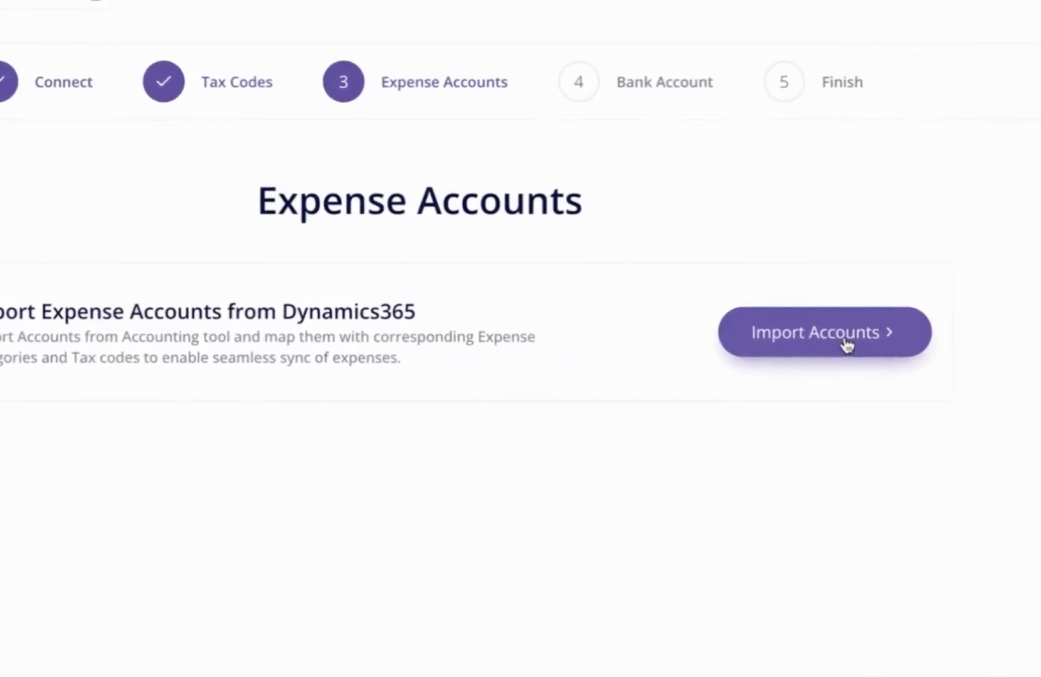
pyautogui.click(847, 344)
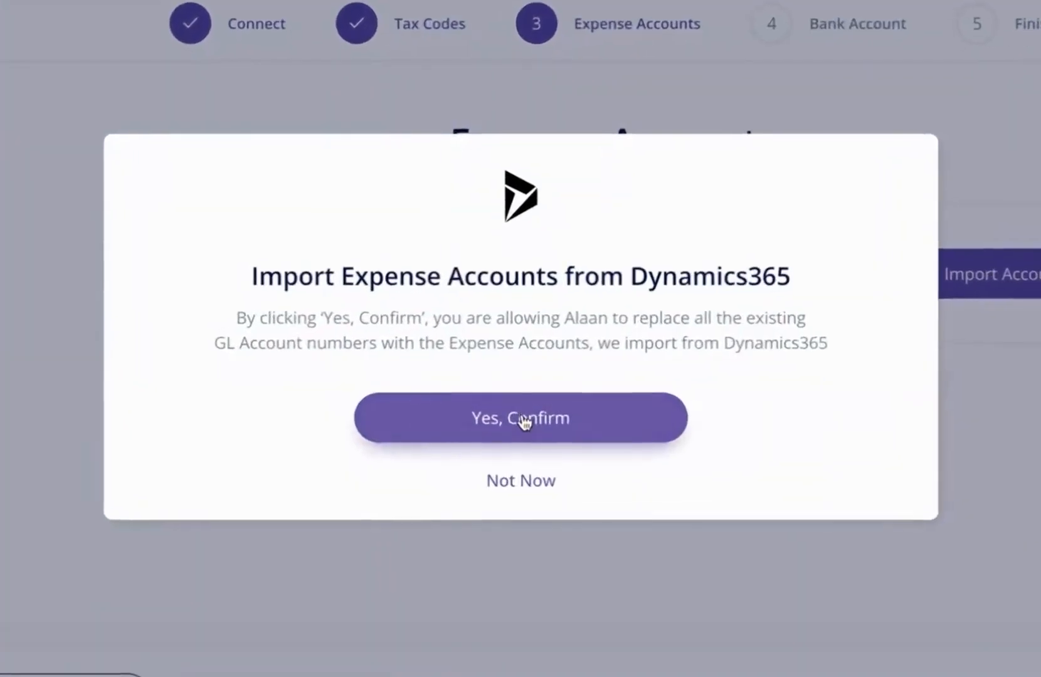
pyautogui.click(524, 399)
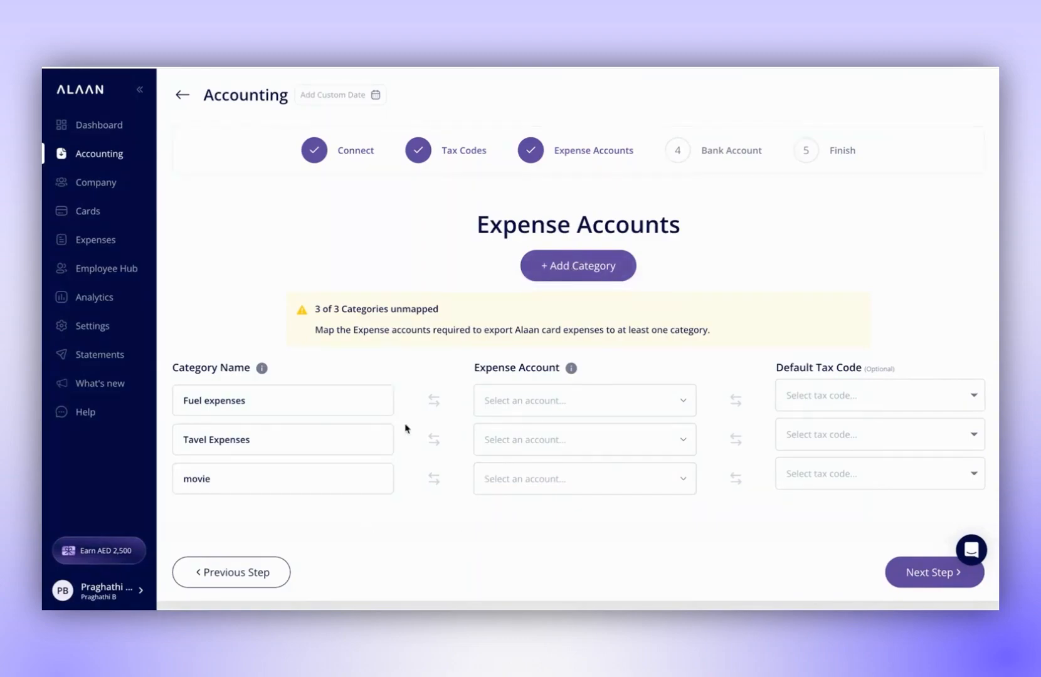
# Map the Fuel expenses category to the 1300 Vehicles expense account with No VAT as its default tax code.
pyautogui.click(646, 400)
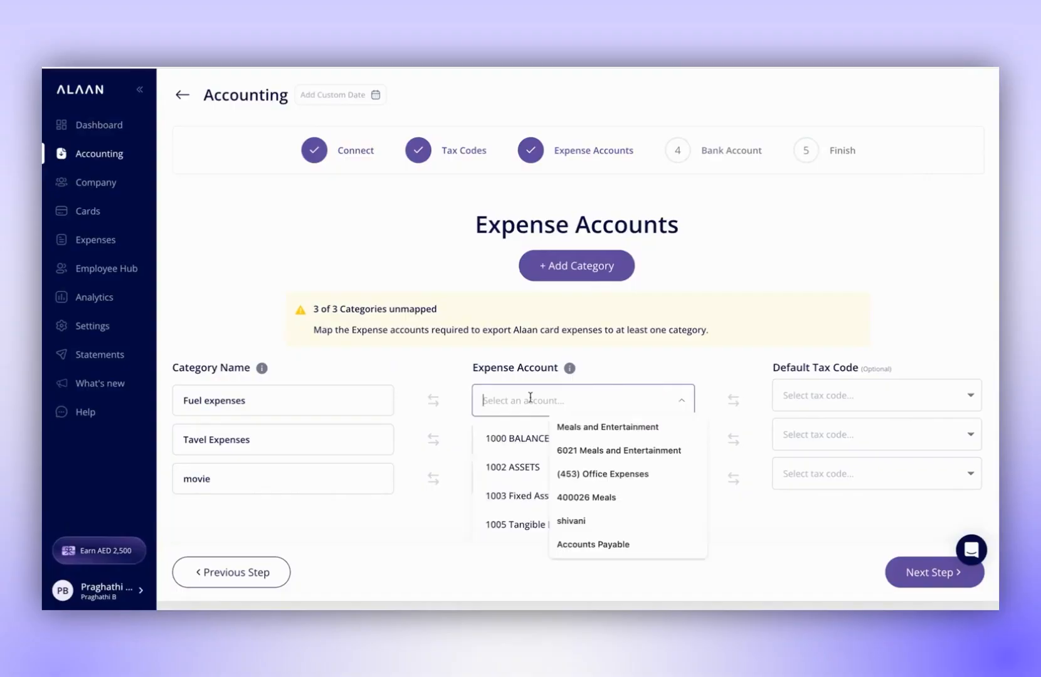
pyautogui.scroll(-3, 530, 465)
pyautogui.click(530, 465)
pyautogui.click(946, 392)
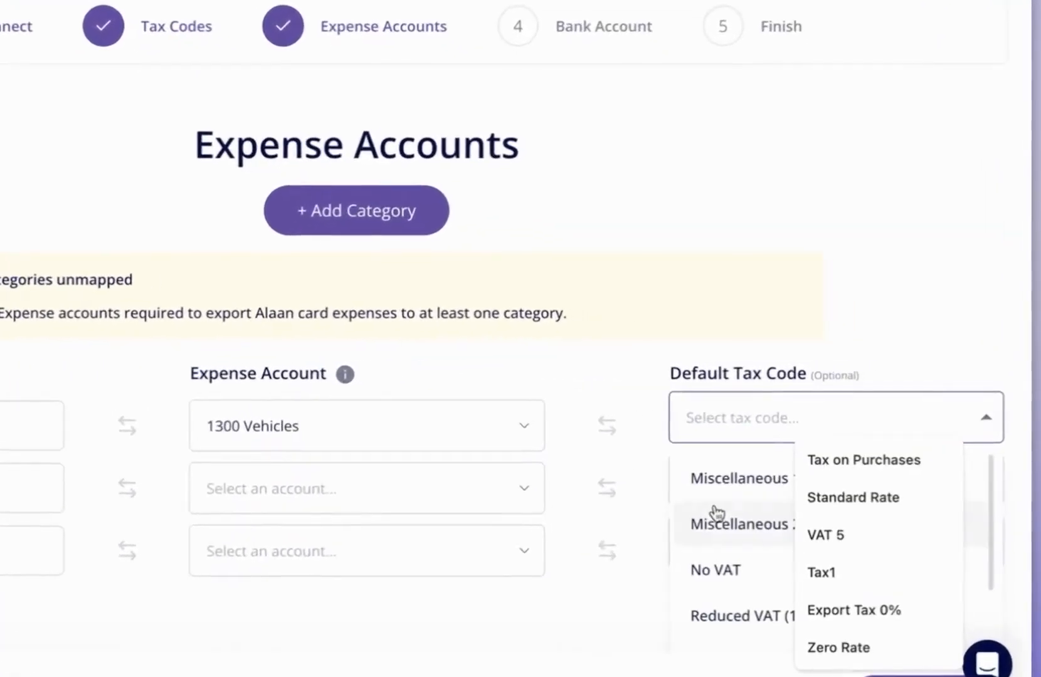
pyautogui.click(747, 559)
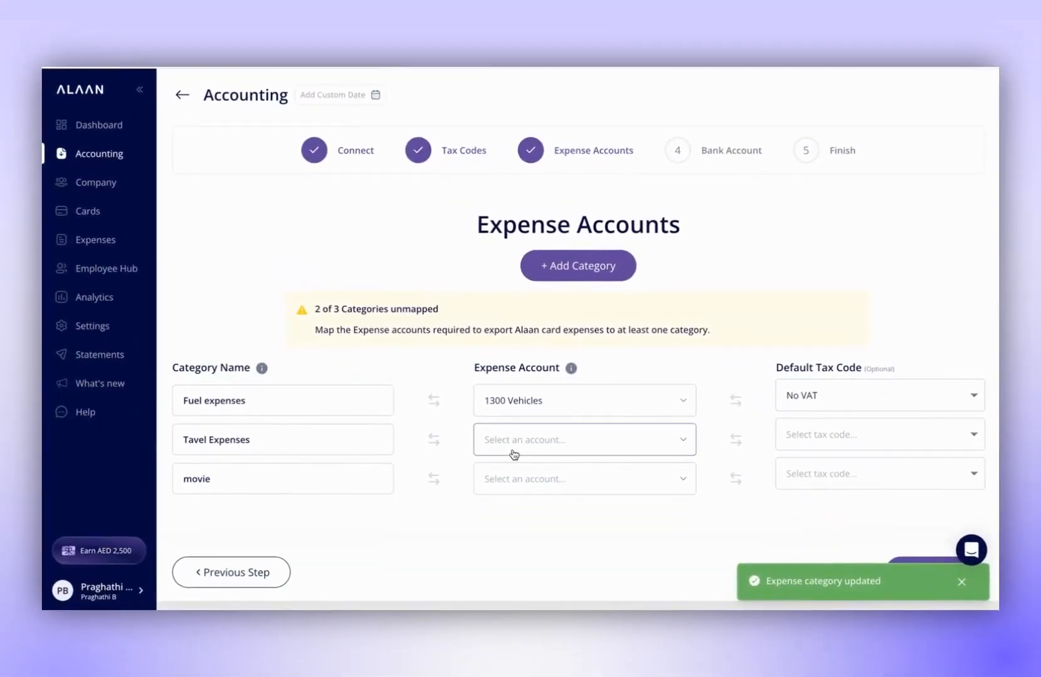
# Map the Tavel Expenses category to the 8500 Vehicle Expenses account with Miscellaneous 10 VAT as its default tax code.
pyautogui.click(634, 436)
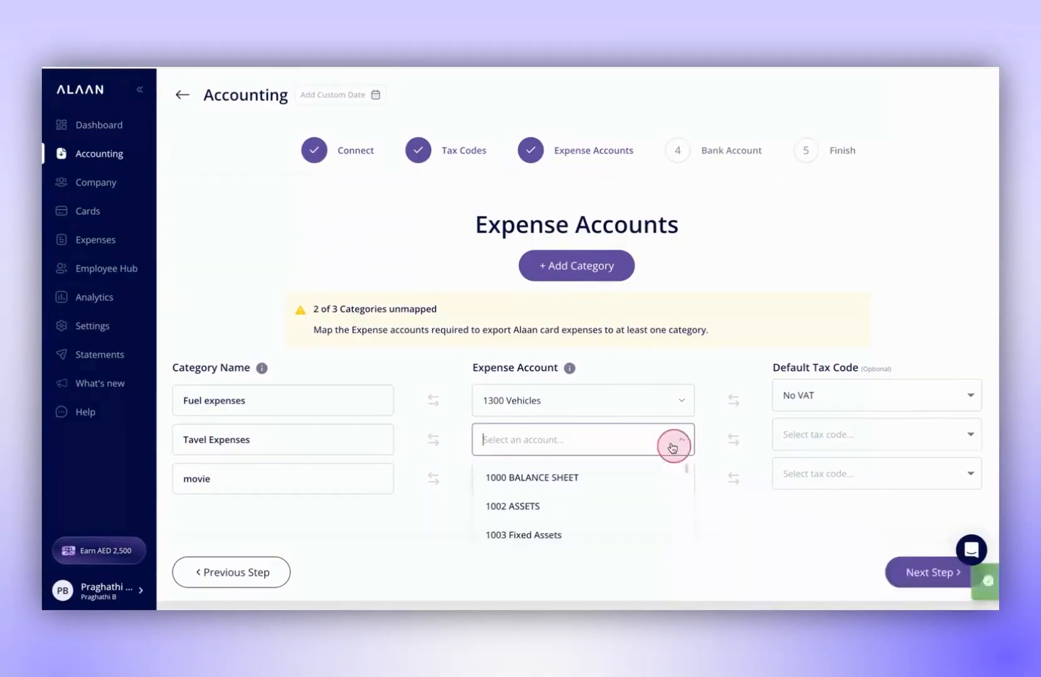
pyautogui.write('vehicle')
pyautogui.click(640, 501)
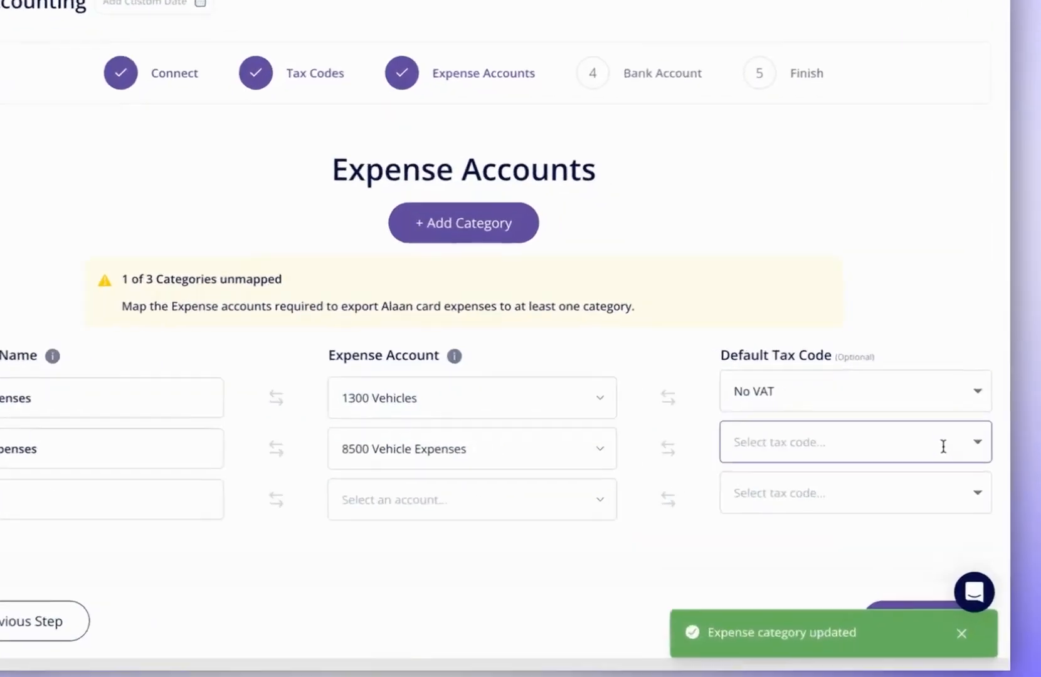
pyautogui.click(969, 435)
pyautogui.click(802, 524)
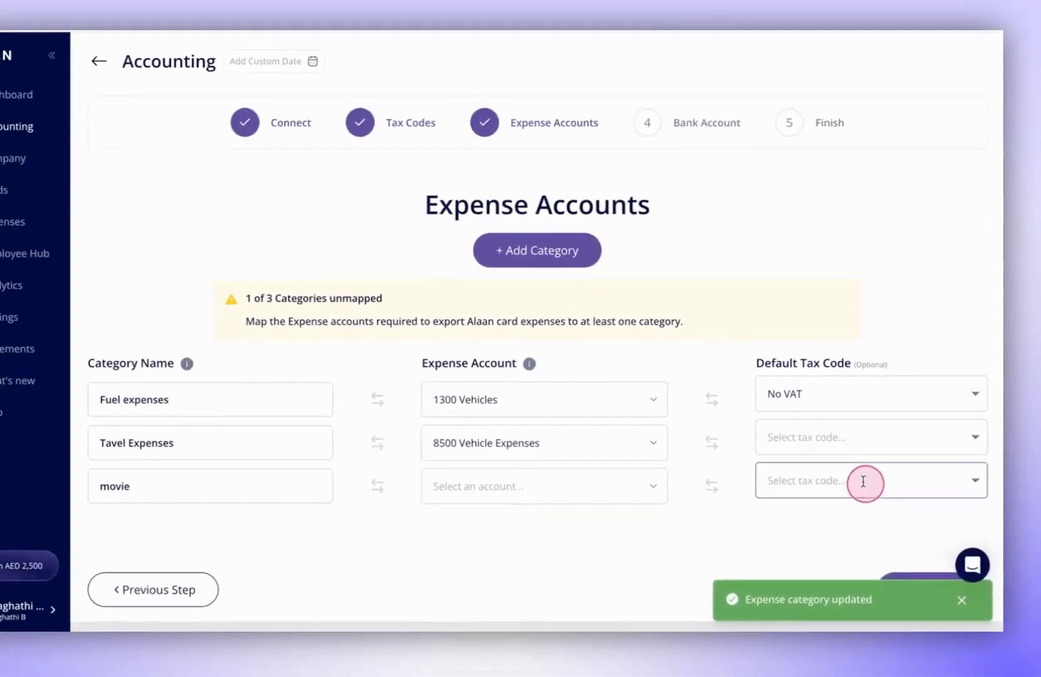
pyautogui.click(950, 672)
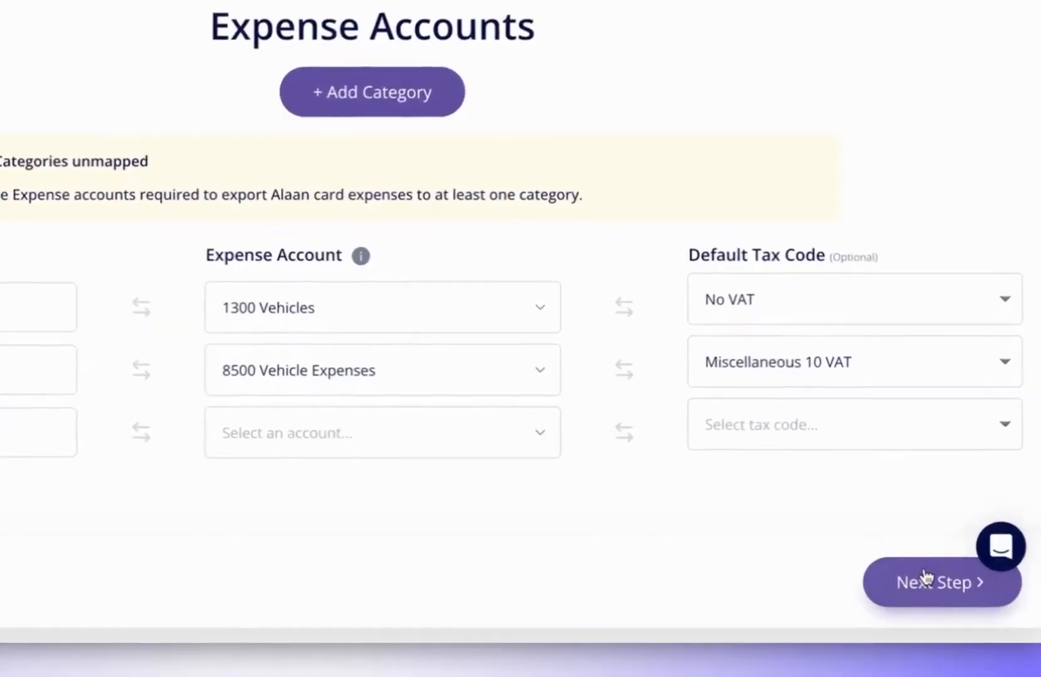
# Connect Alaan to the existing Dynamics365 bank account named Alaan account and finish the accounting setup.
pyautogui.click(925, 572)
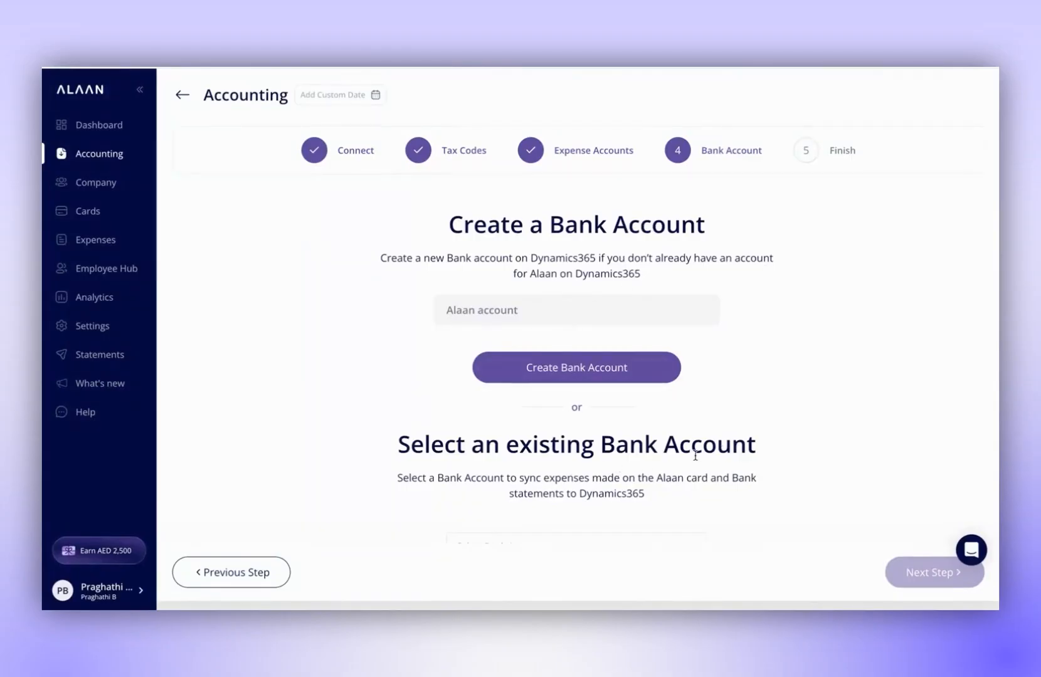
pyautogui.scroll(-1, 755, 441)
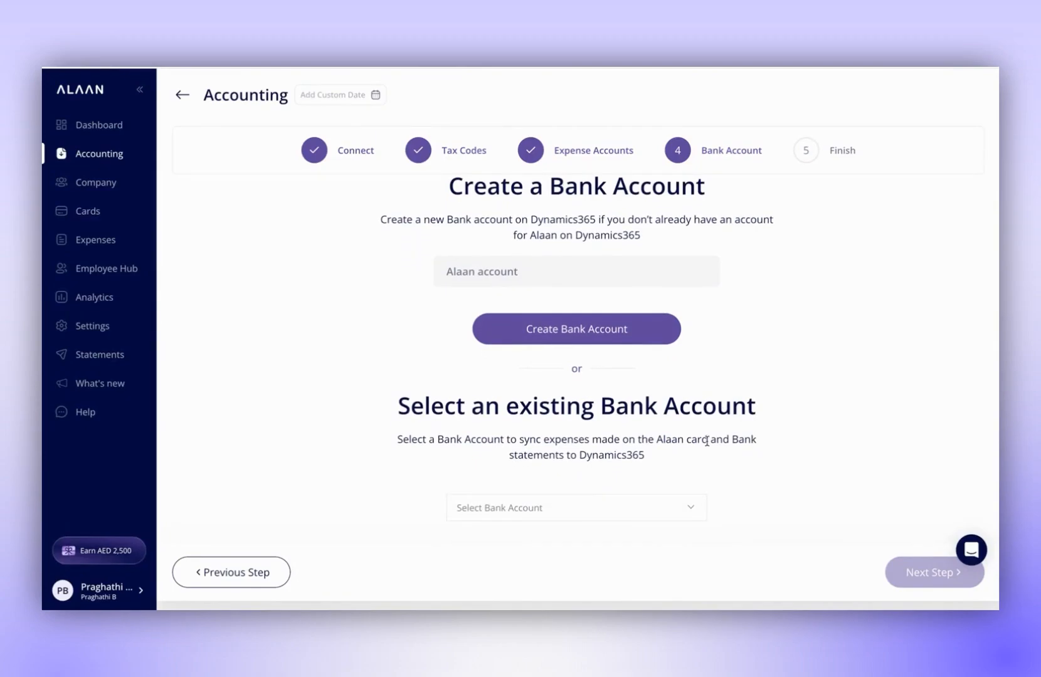
pyautogui.scroll(-1, 616, 439)
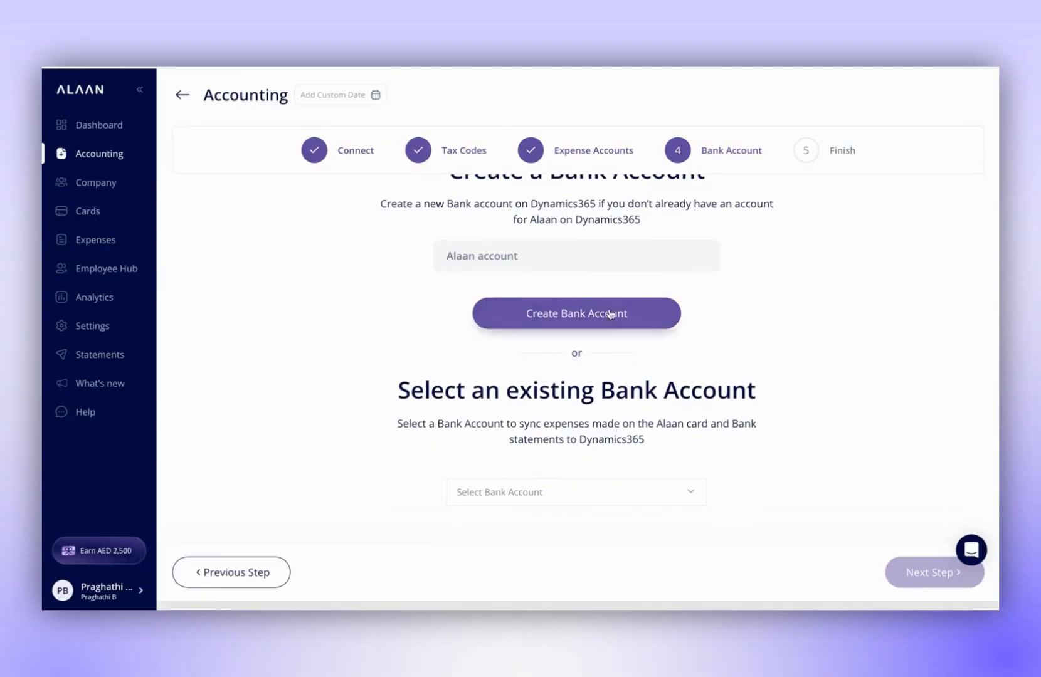
pyautogui.scroll(-1, 650, 410)
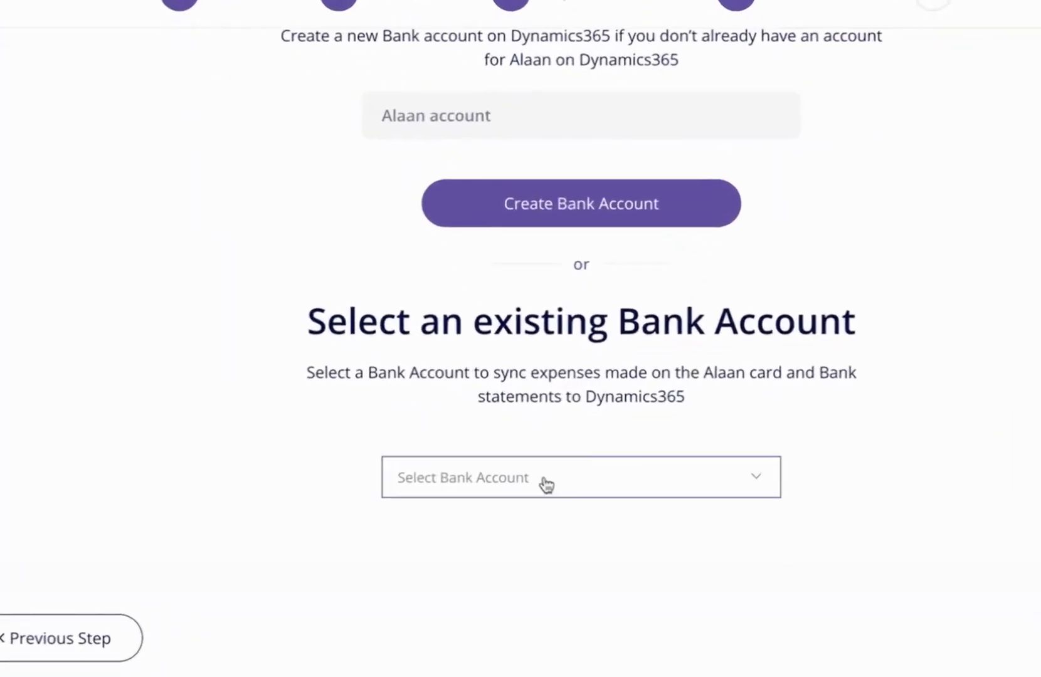
pyautogui.click(547, 484)
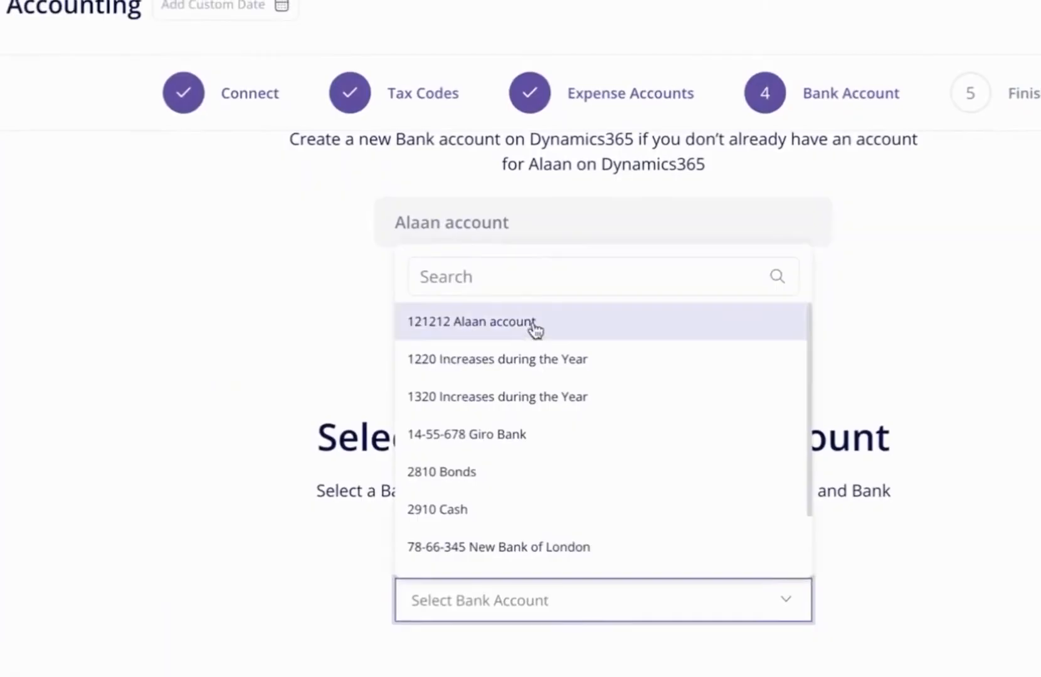
pyautogui.click(515, 215)
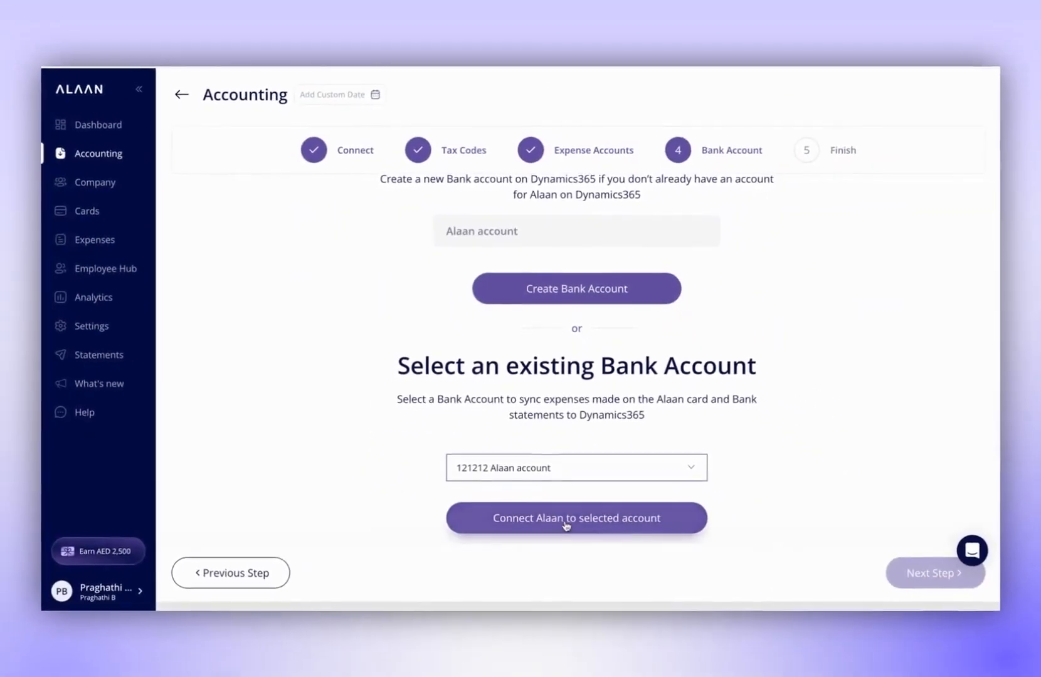
pyautogui.click(587, 671)
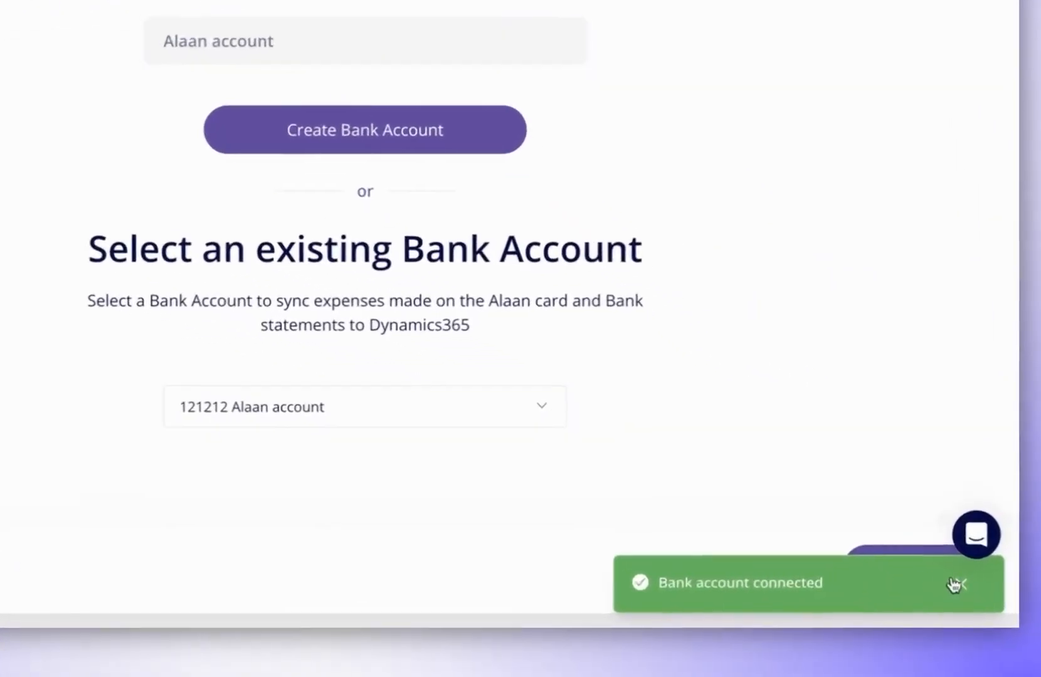
pyautogui.click(966, 589)
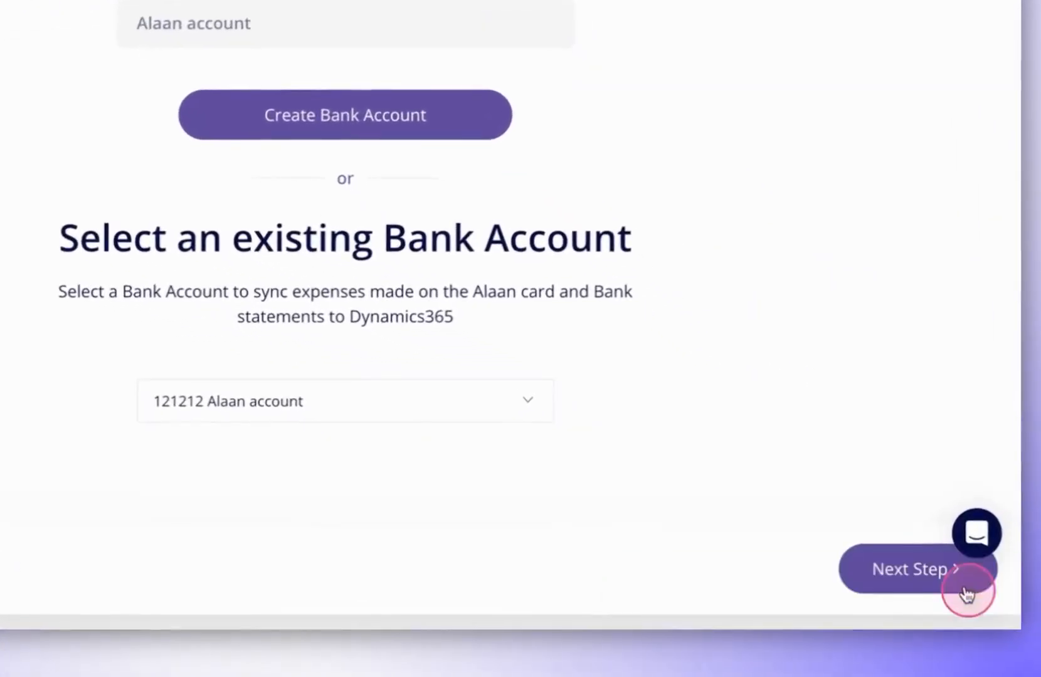
pyautogui.click(930, 570)
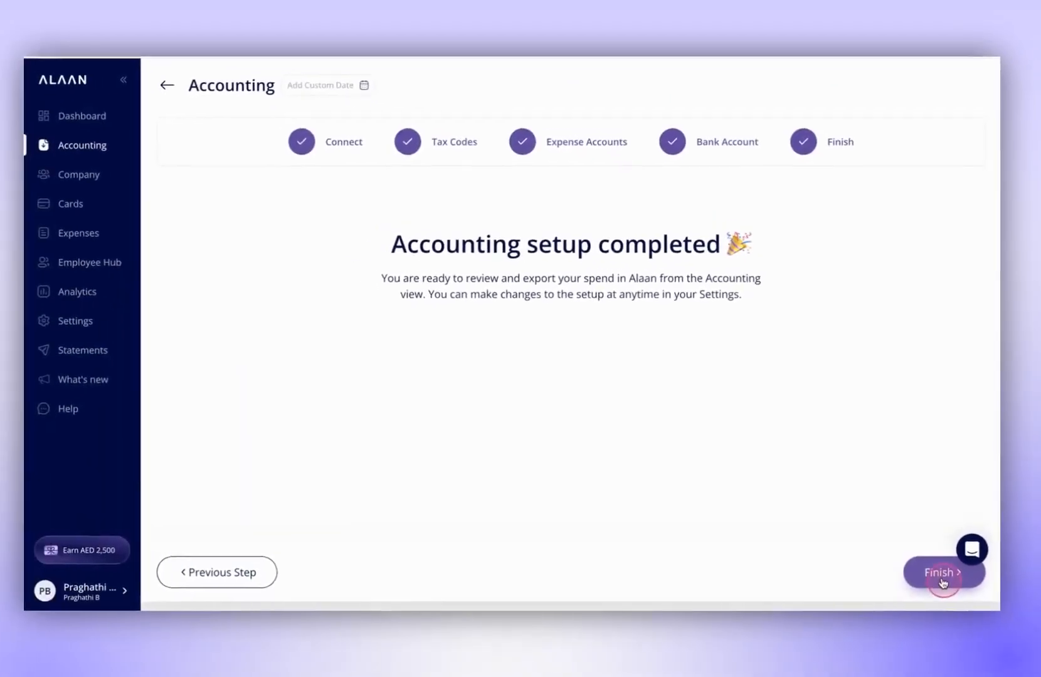
pyautogui.click(944, 586)
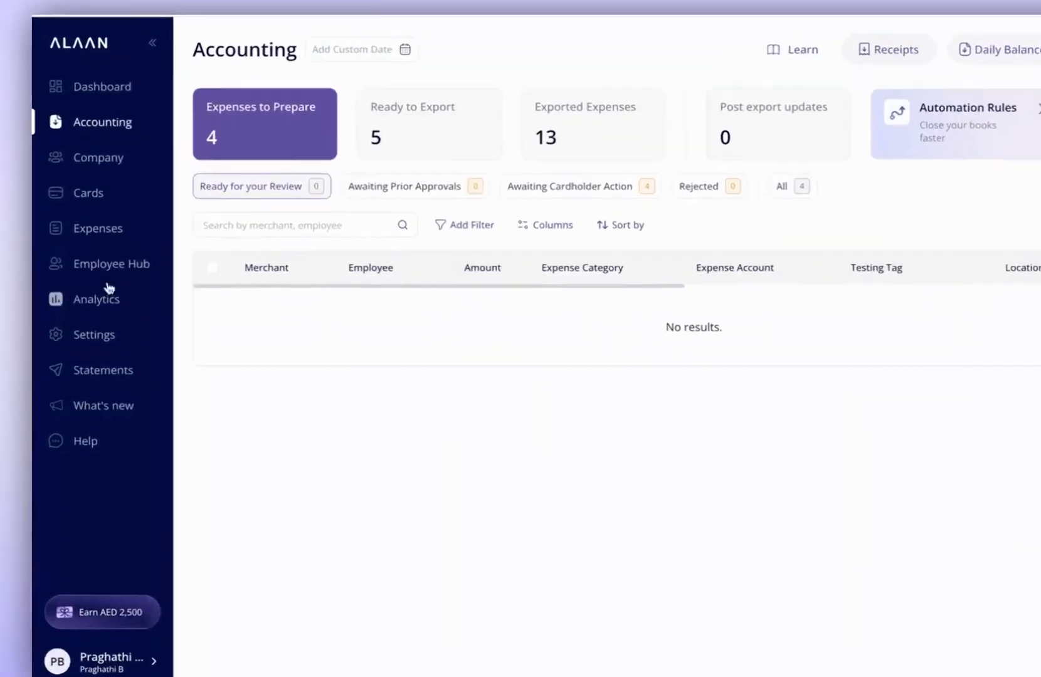
# Examine the Dynamics365 integration's connection, bank account and vendor mapping in the settings, and return to the settings overview.
pyautogui.click(88, 326)
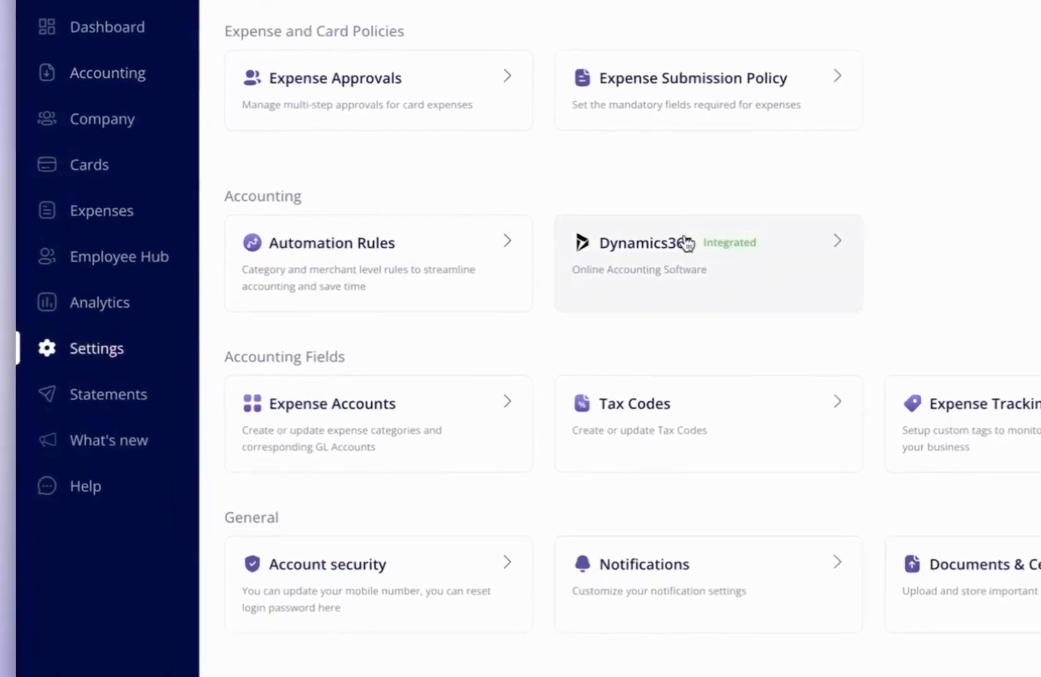
pyautogui.click(675, 270)
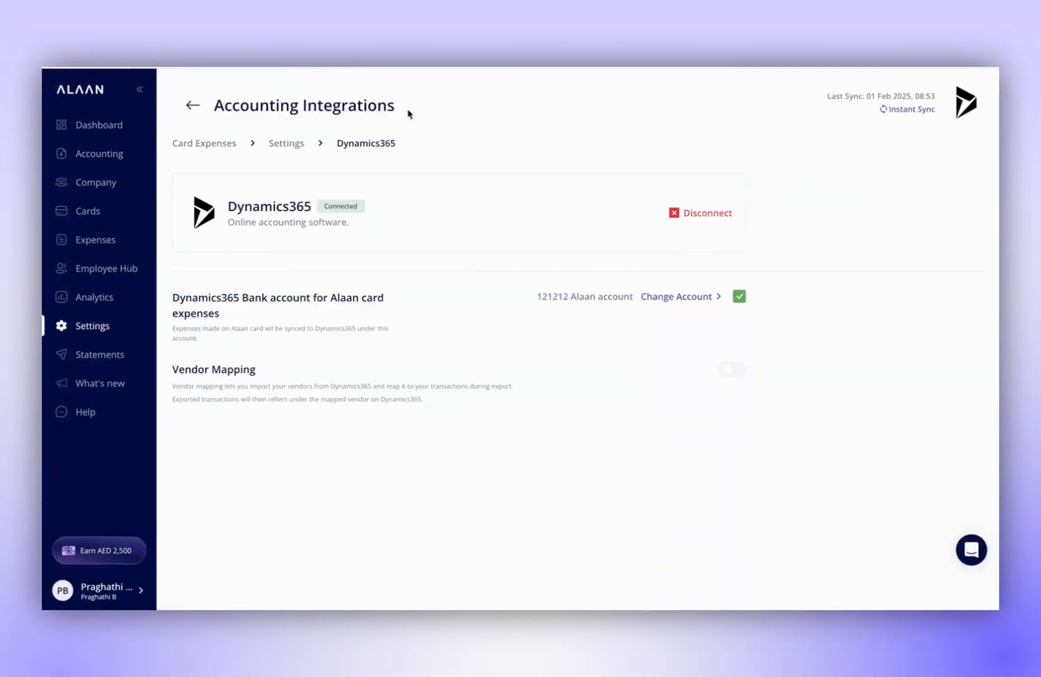
pyautogui.click(193, 106)
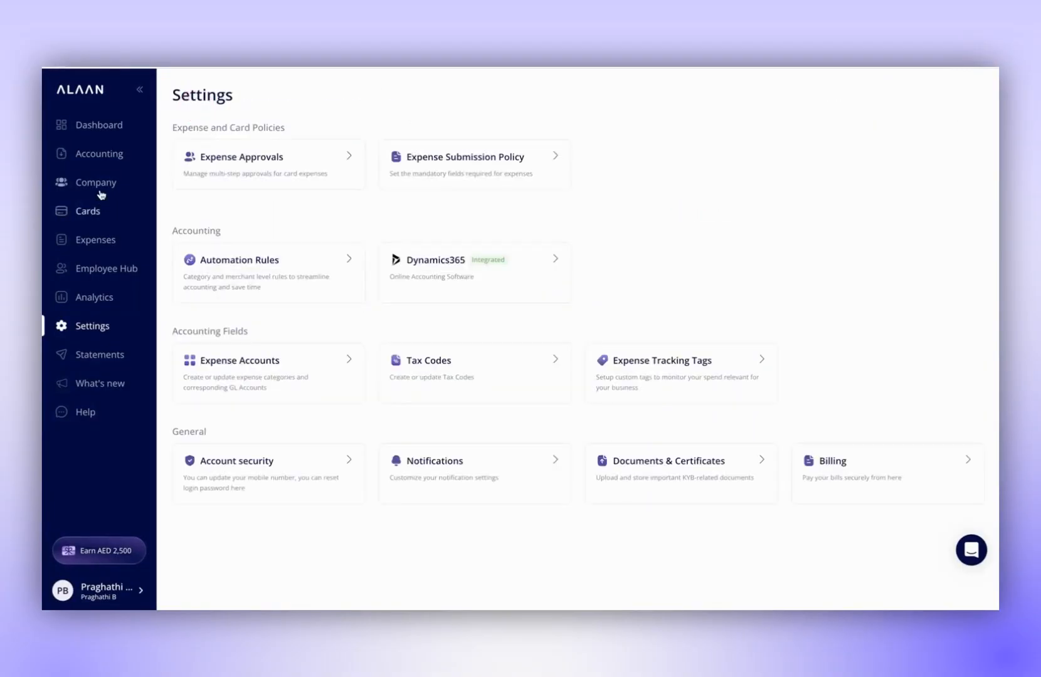
# Open the AED 1,550.00 Apple expense from all expenses to prepare and enter "test" as its memo.
pyautogui.click(94, 154)
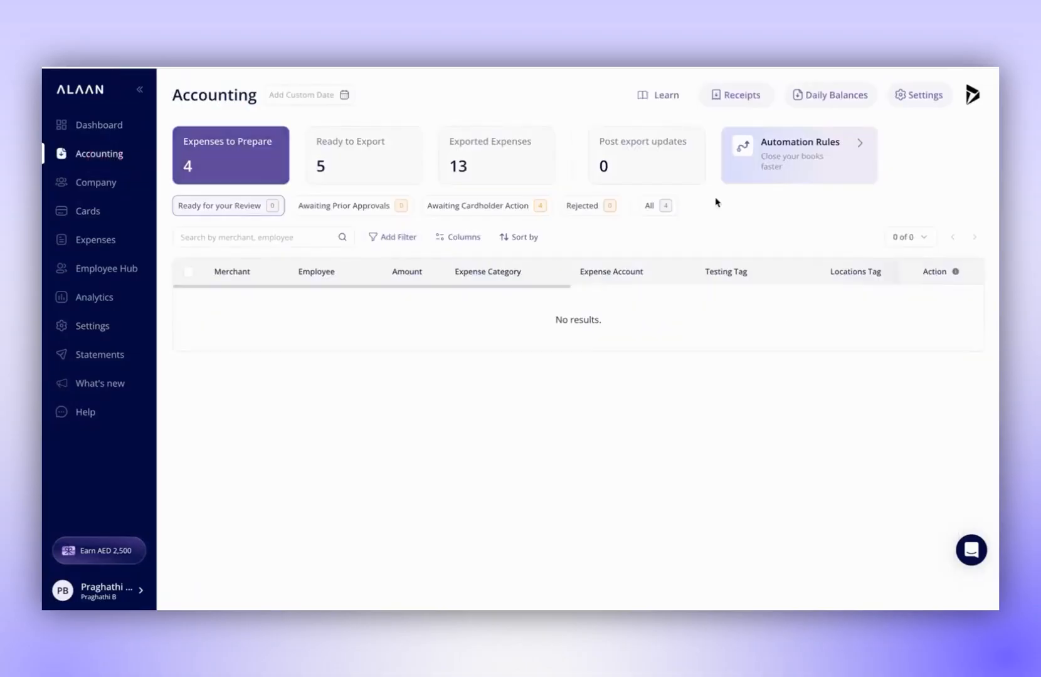
pyautogui.click(651, 207)
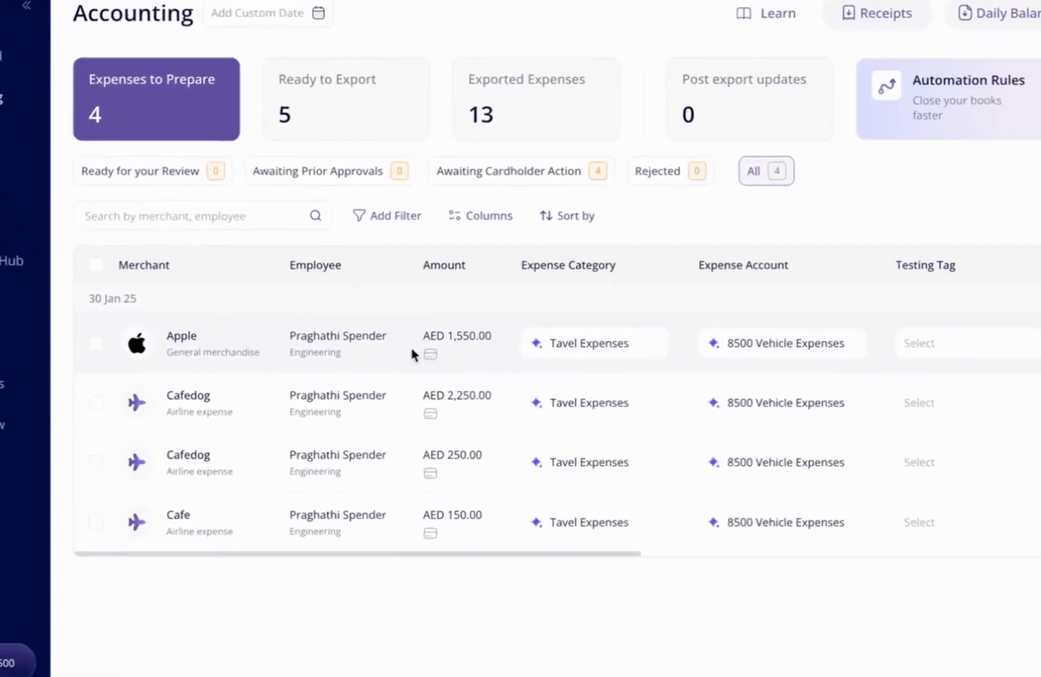
pyautogui.click(409, 331)
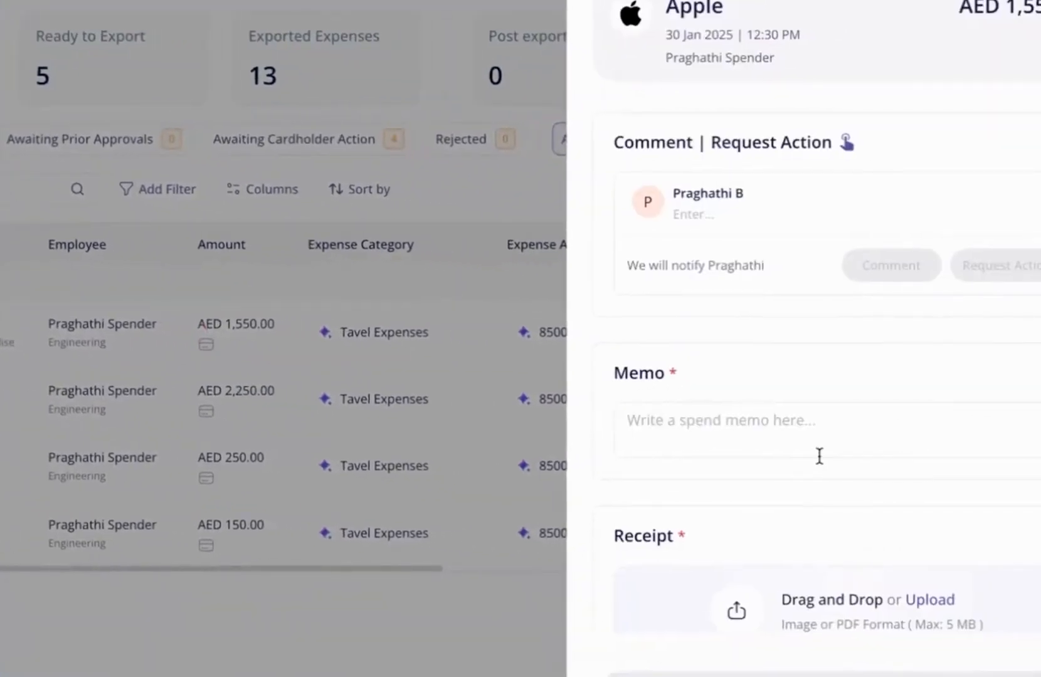
pyautogui.scroll(-1, 850, 456)
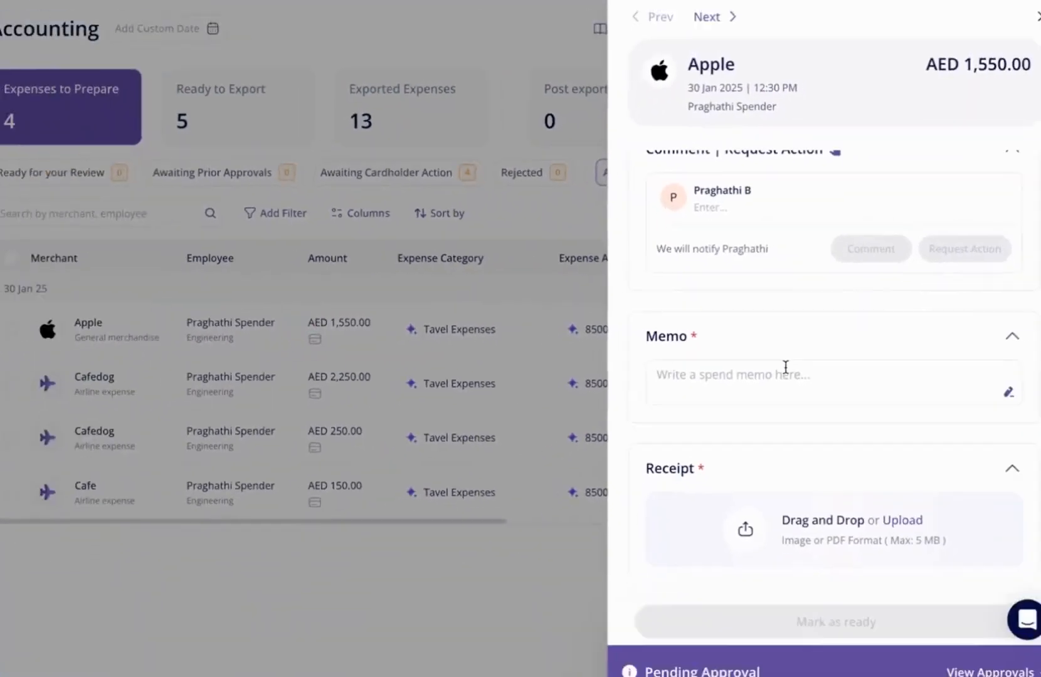
pyautogui.click(785, 370)
pyautogui.write('testing')
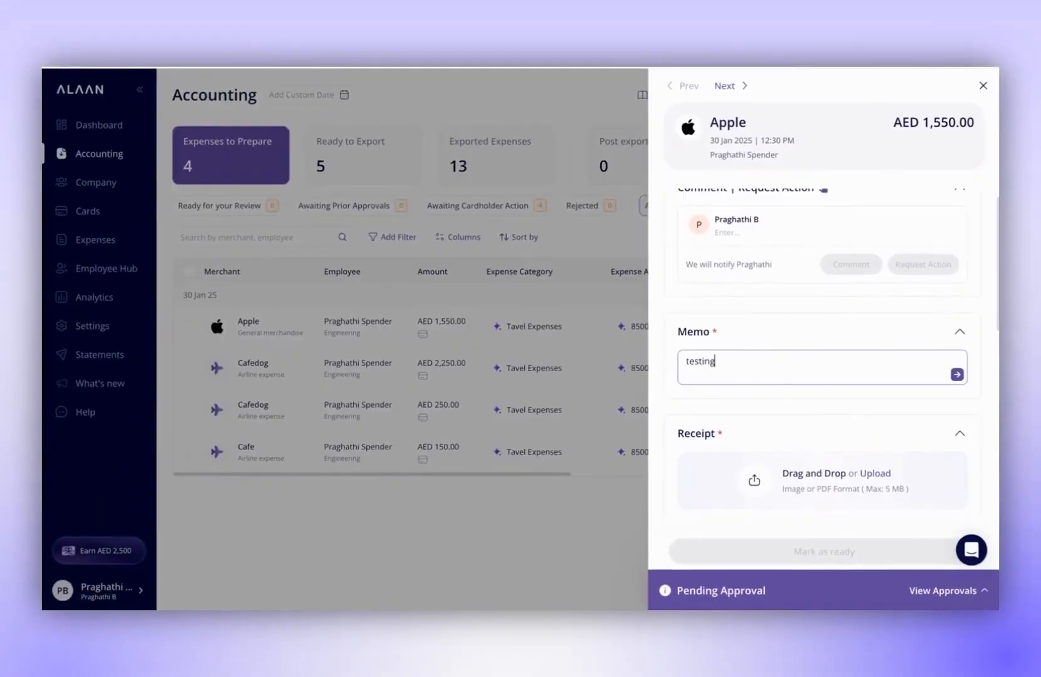
# Save the memo and upload a PDF from the Receipts folder as the Apple expense's receipt.
pyautogui.scroll(-3, 864, 326)
pyautogui.click(871, 293)
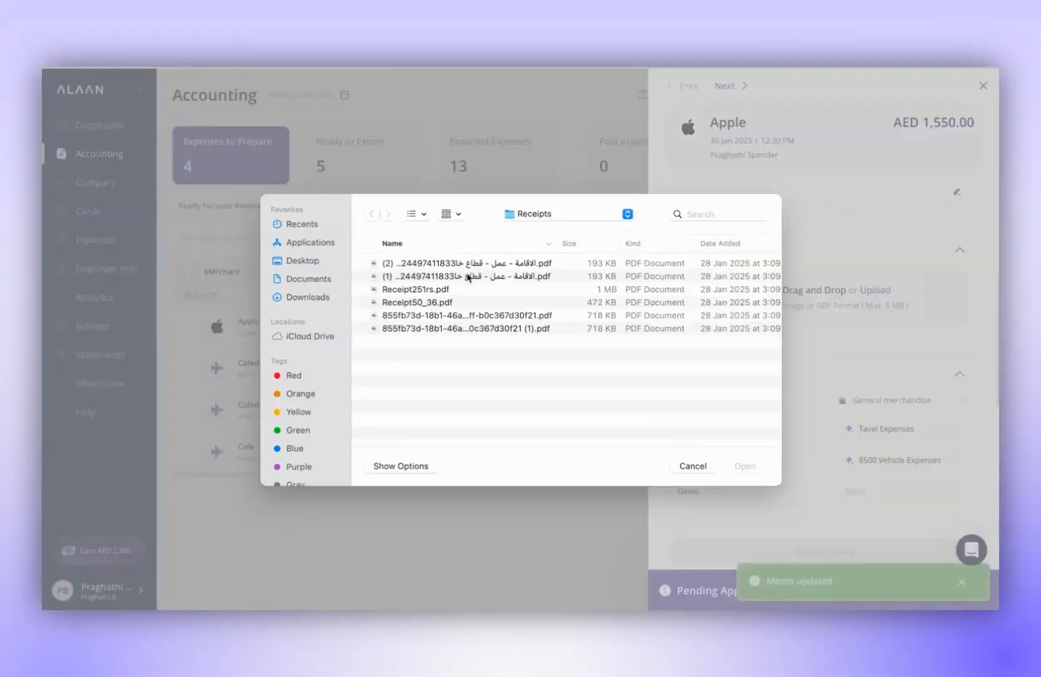
pyautogui.click(746, 466)
# Set the Apple expense's tax code to Miscellaneous 10 VAT in its tax fields.
pyautogui.scroll(-1, 772, 425)
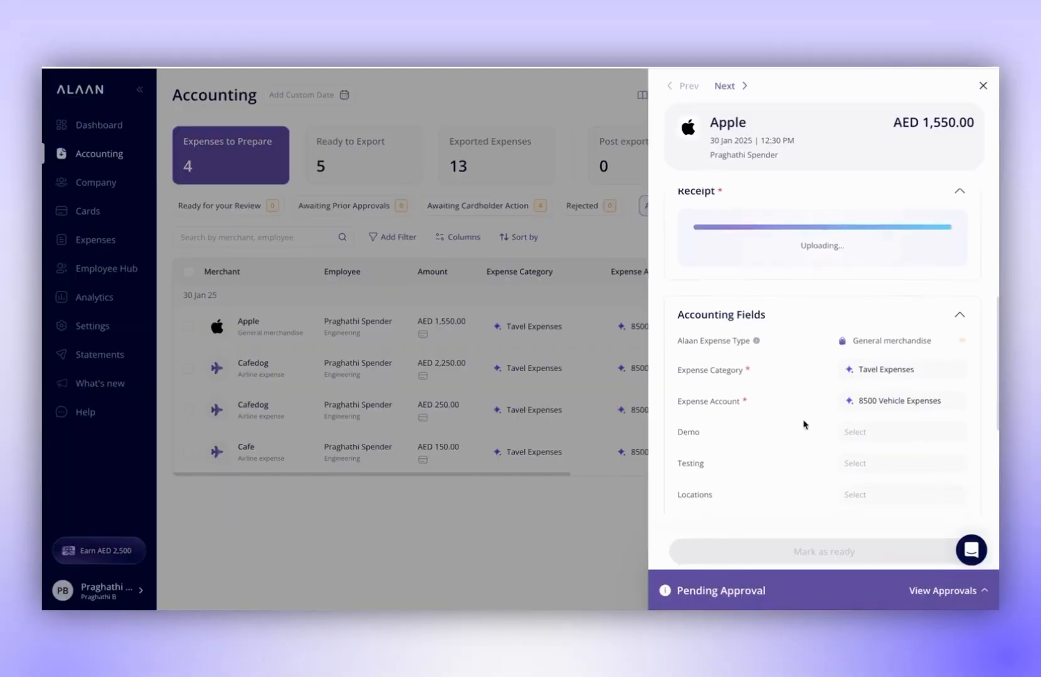
pyautogui.scroll(-3, 816, 408)
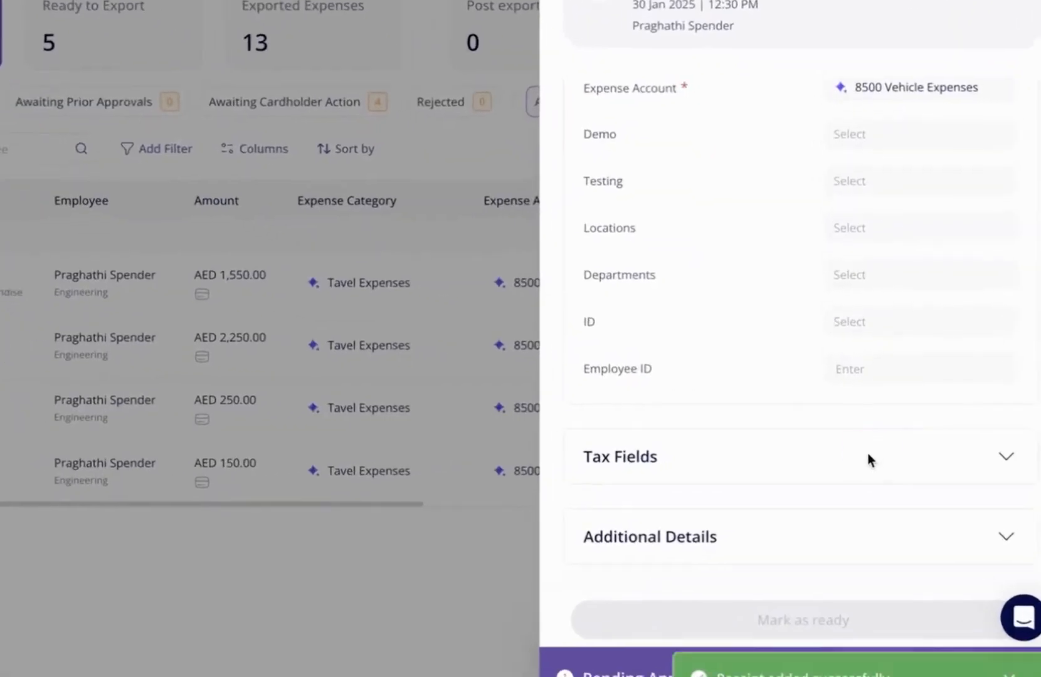
pyautogui.click(870, 459)
pyautogui.scroll(-3, 868, 461)
pyautogui.click(929, 372)
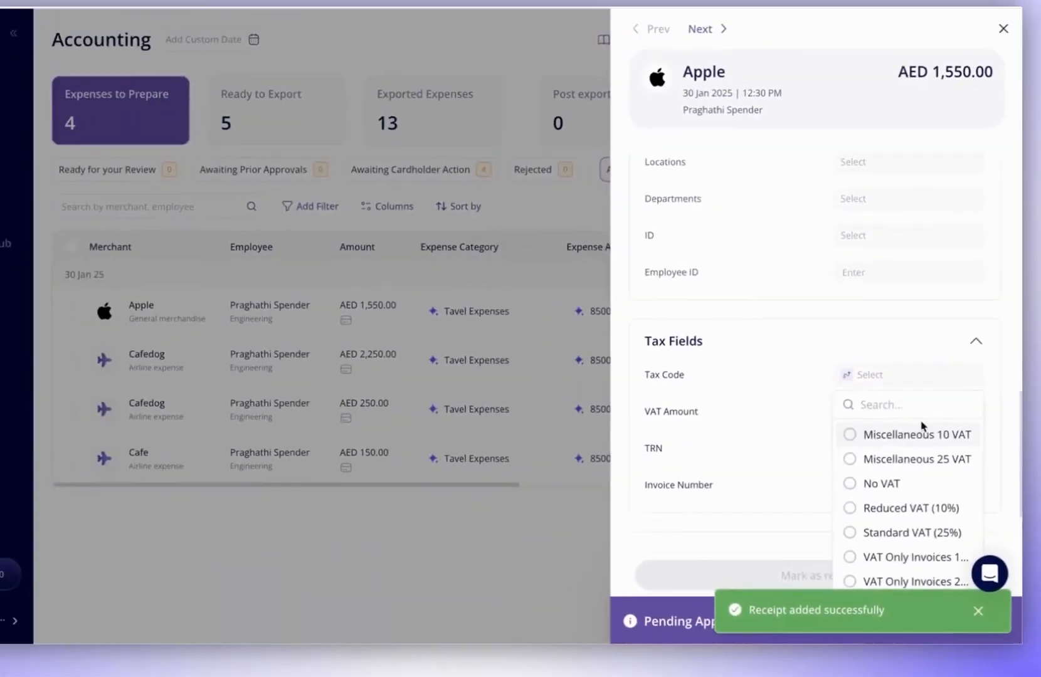
pyautogui.click(922, 433)
pyautogui.scroll(-1, 822, 446)
pyautogui.click(961, 583)
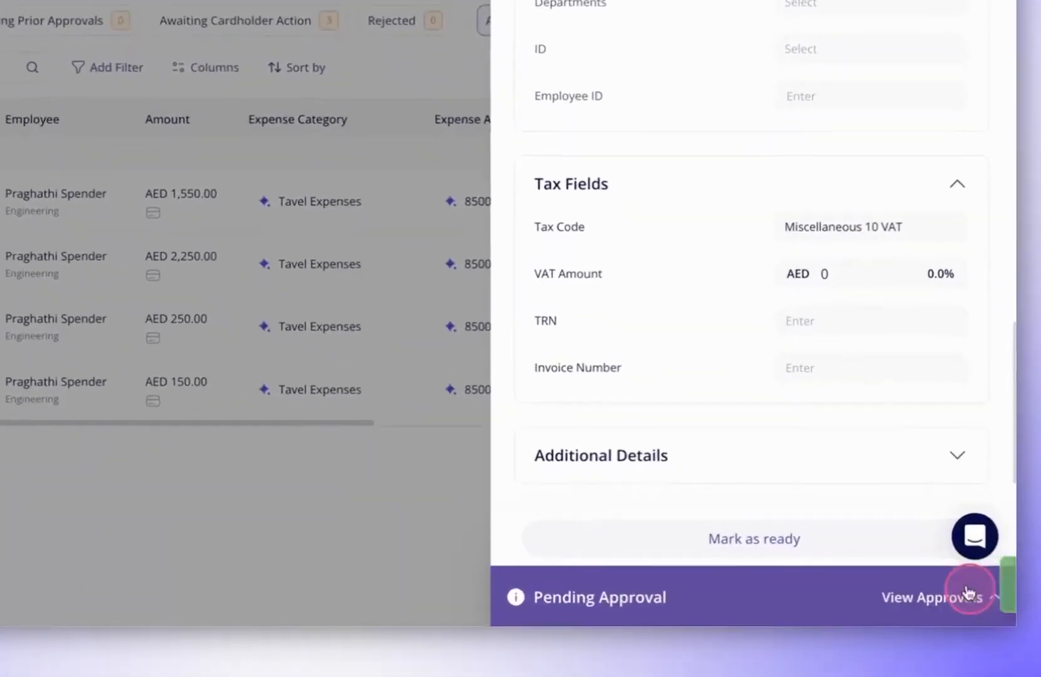
# Override the Level 1 and Level 2 approvals of the Apple expense and mark it as ready for export.
pyautogui.click(932, 593)
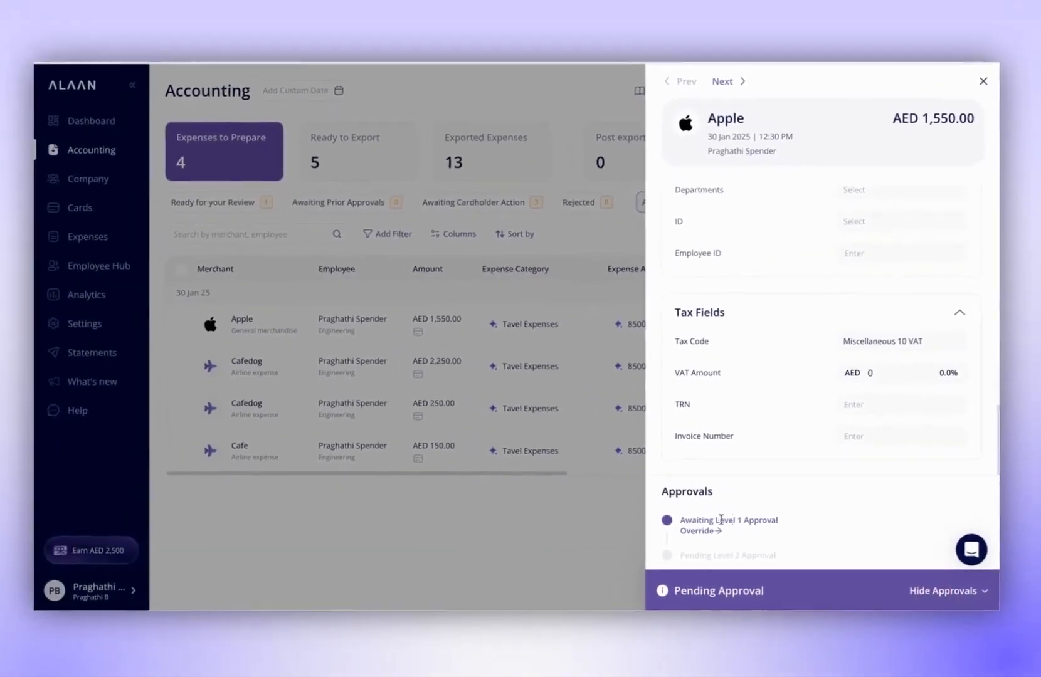
pyautogui.click(646, 522)
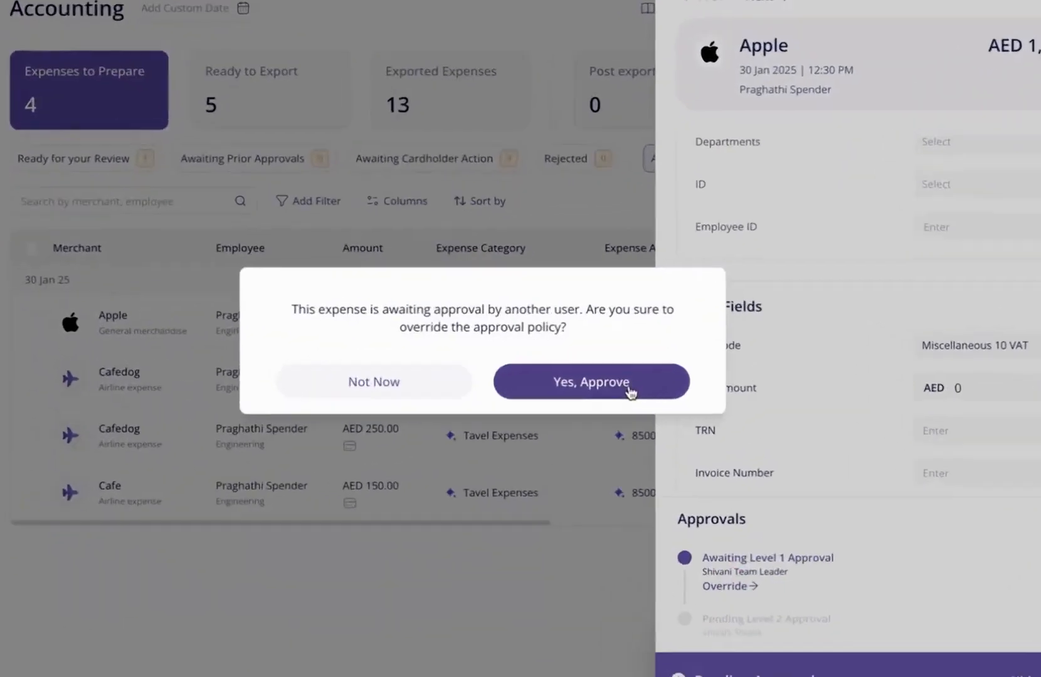
pyautogui.click(630, 379)
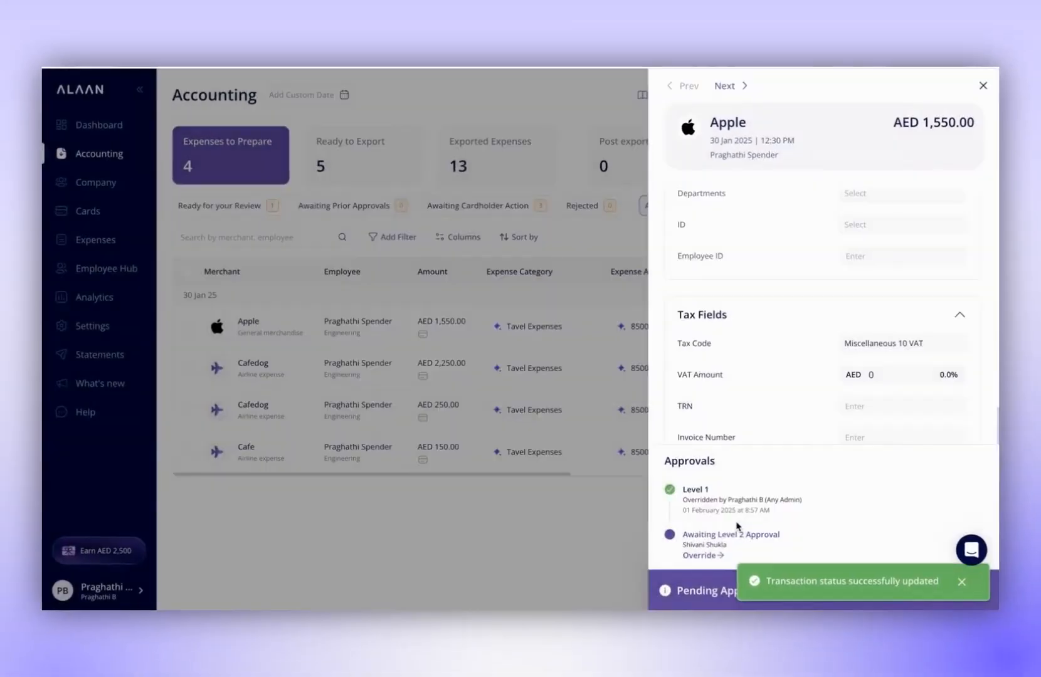
pyautogui.click(702, 556)
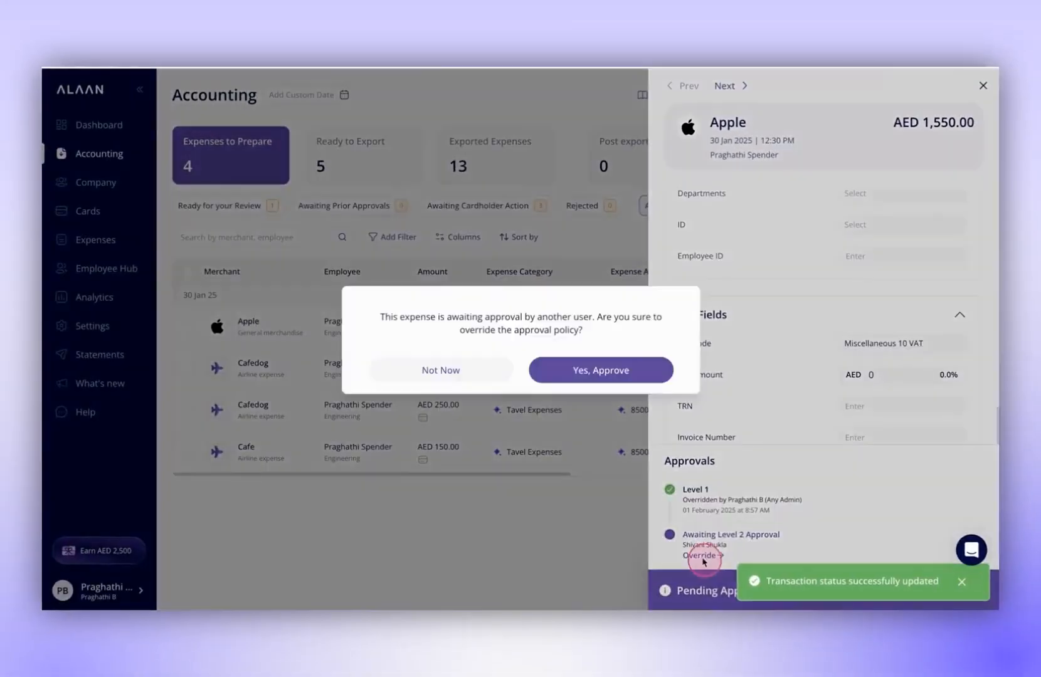
pyautogui.click(597, 373)
pyautogui.click(575, 576)
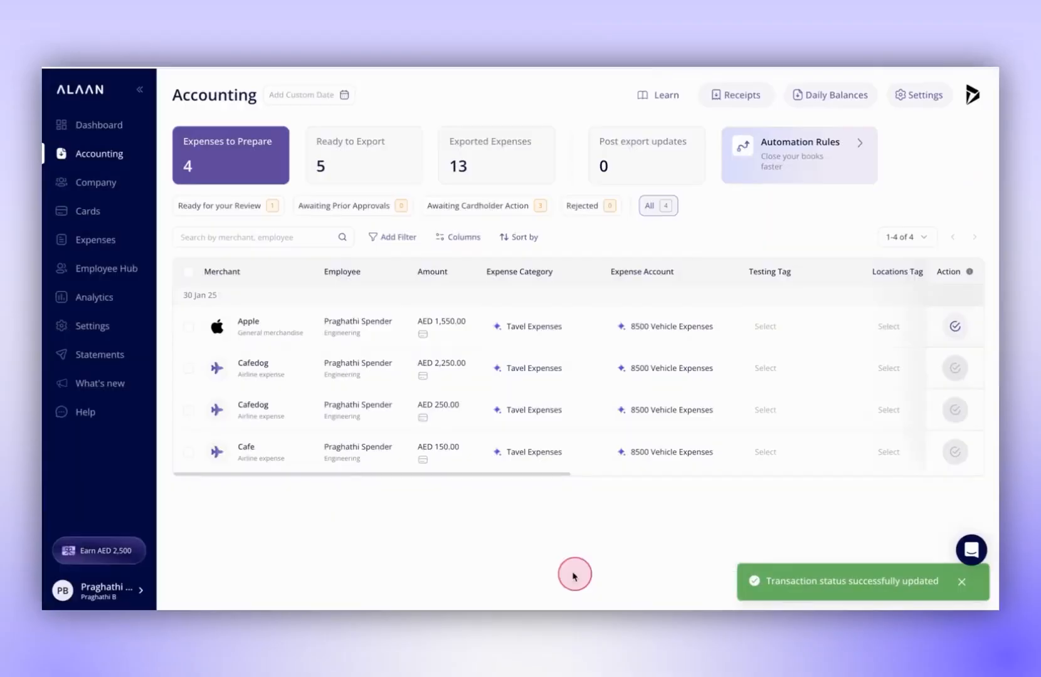
pyautogui.click(188, 326)
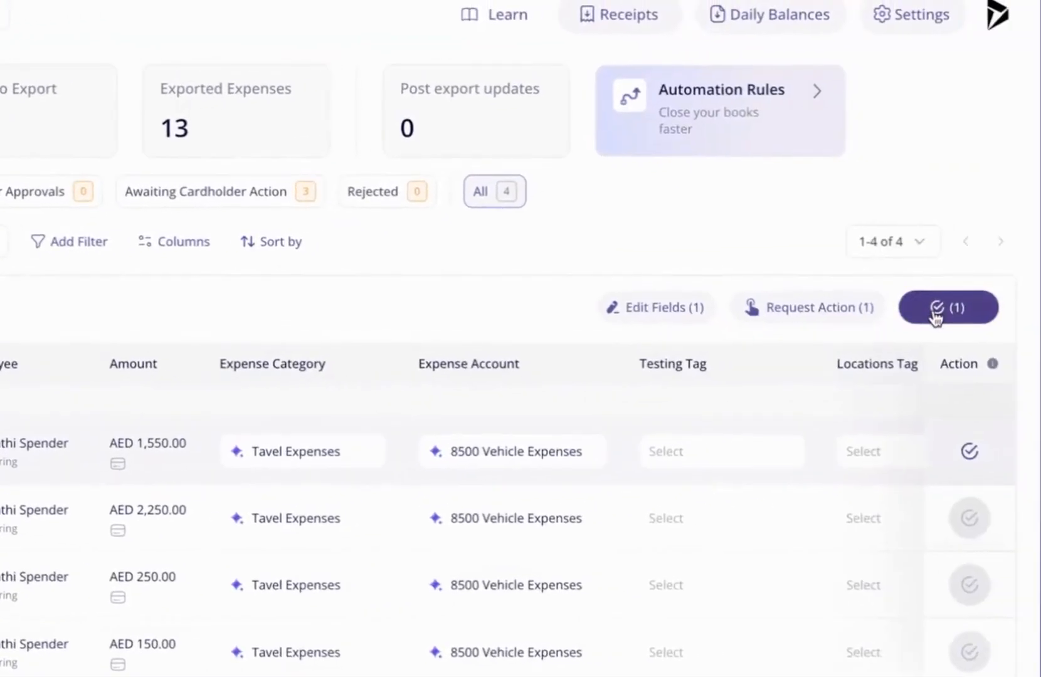
pyautogui.click(935, 311)
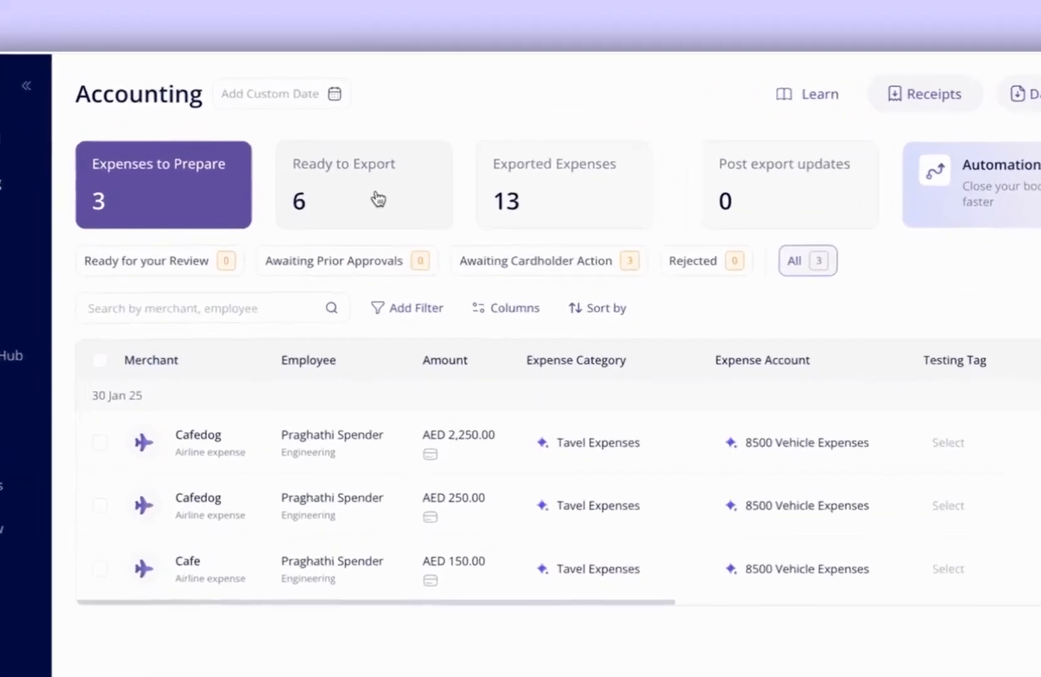
# Export the ready AED 1,550.00 Apple expense to Dynamics365 with pending-clearance expenses included, and show the exported expenses.
pyautogui.click(373, 164)
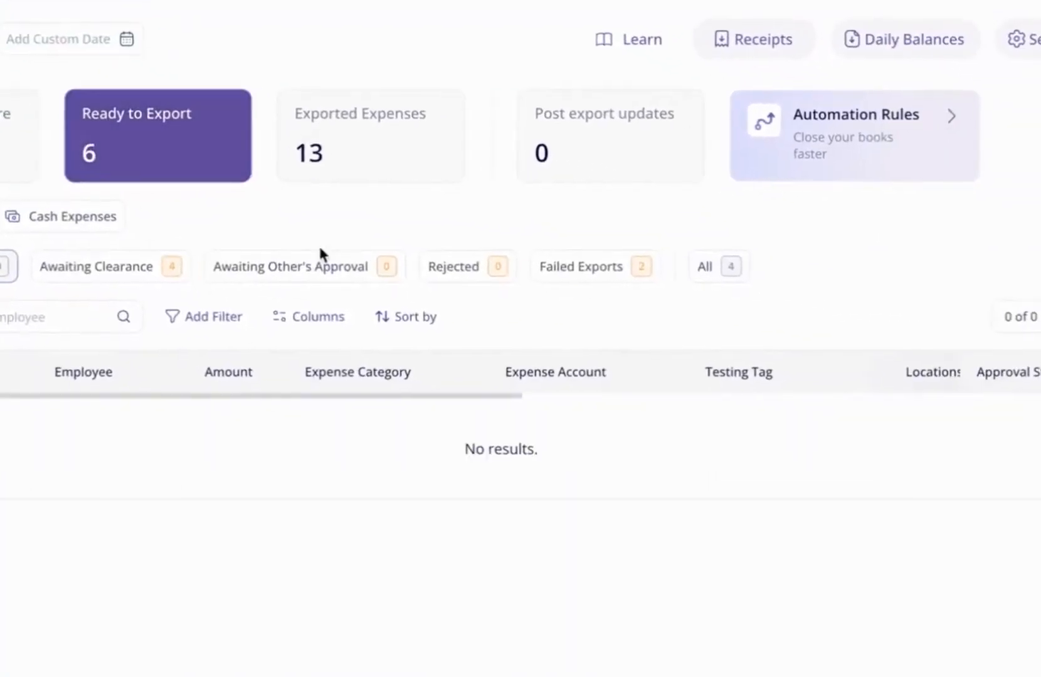
pyautogui.click(714, 276)
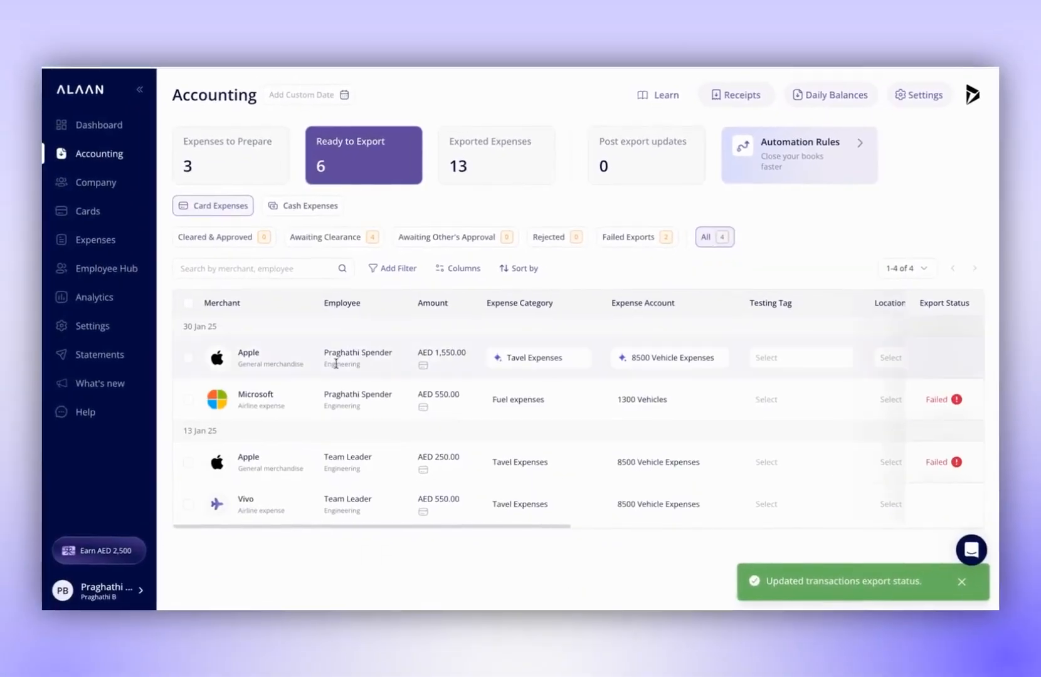
pyautogui.hscroll(3, 671, 363)
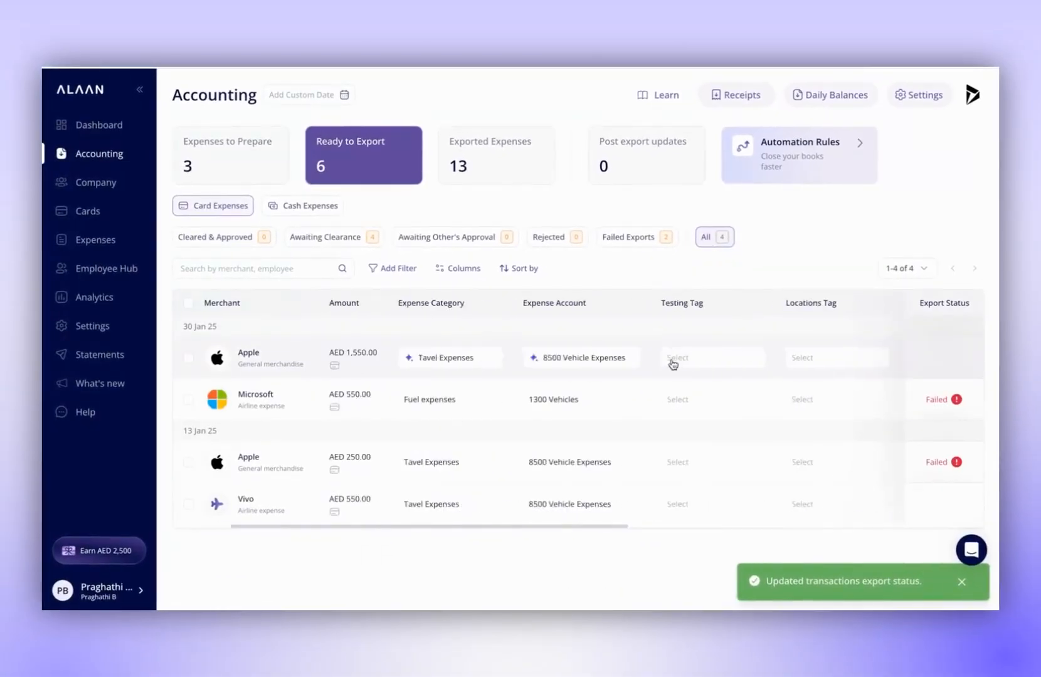
pyautogui.hscroll(-3, 672, 363)
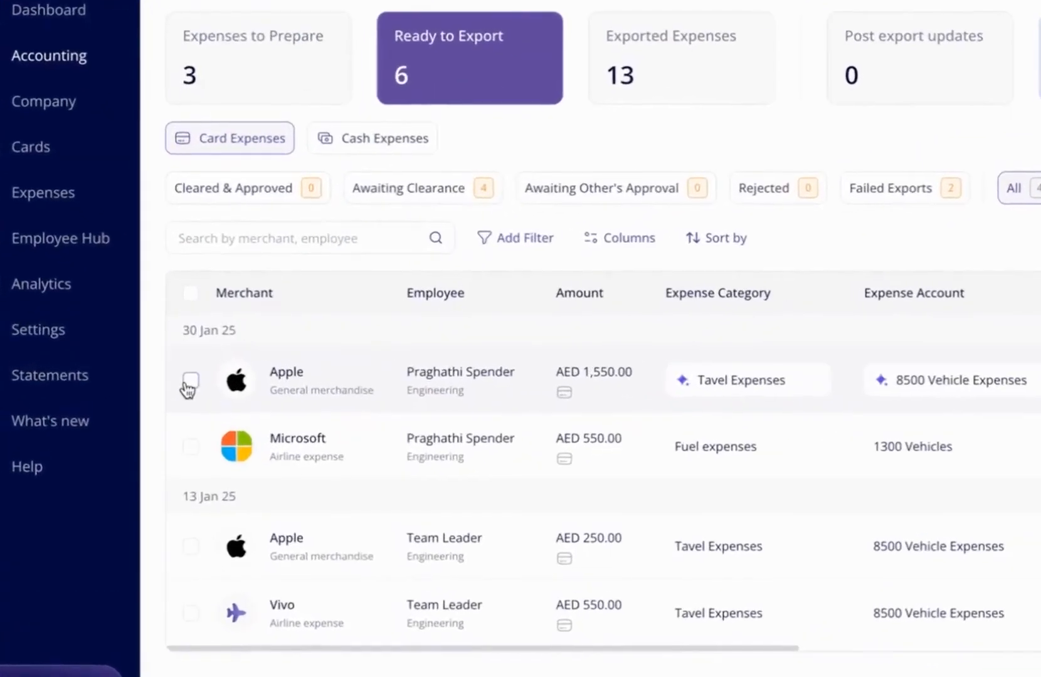
pyautogui.click(190, 382)
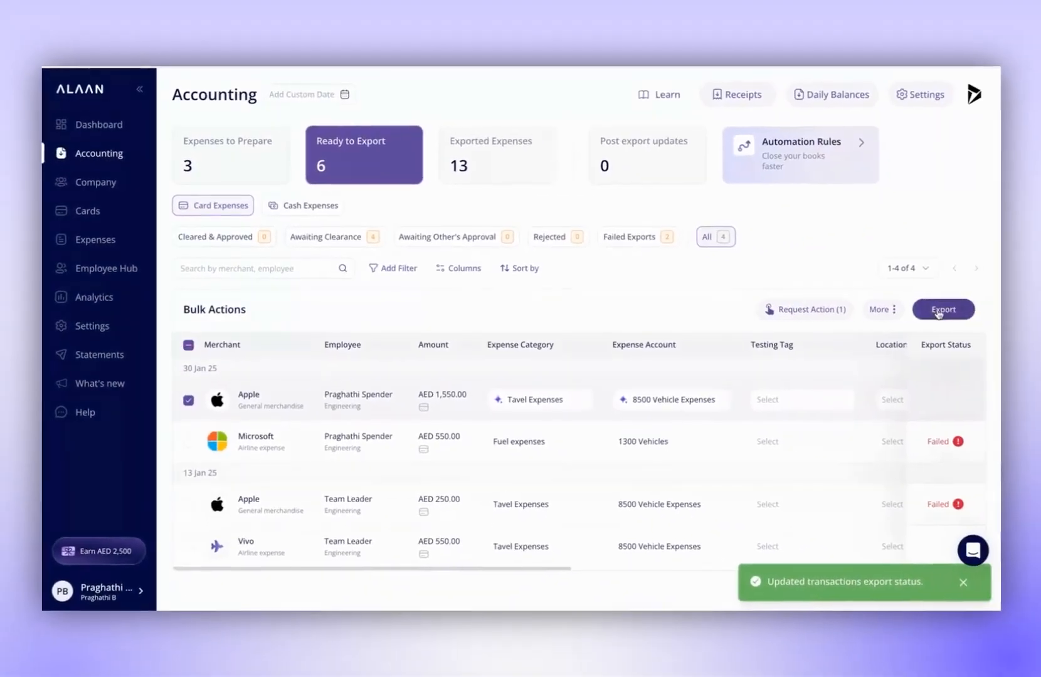
pyautogui.click(936, 311)
pyautogui.click(812, 427)
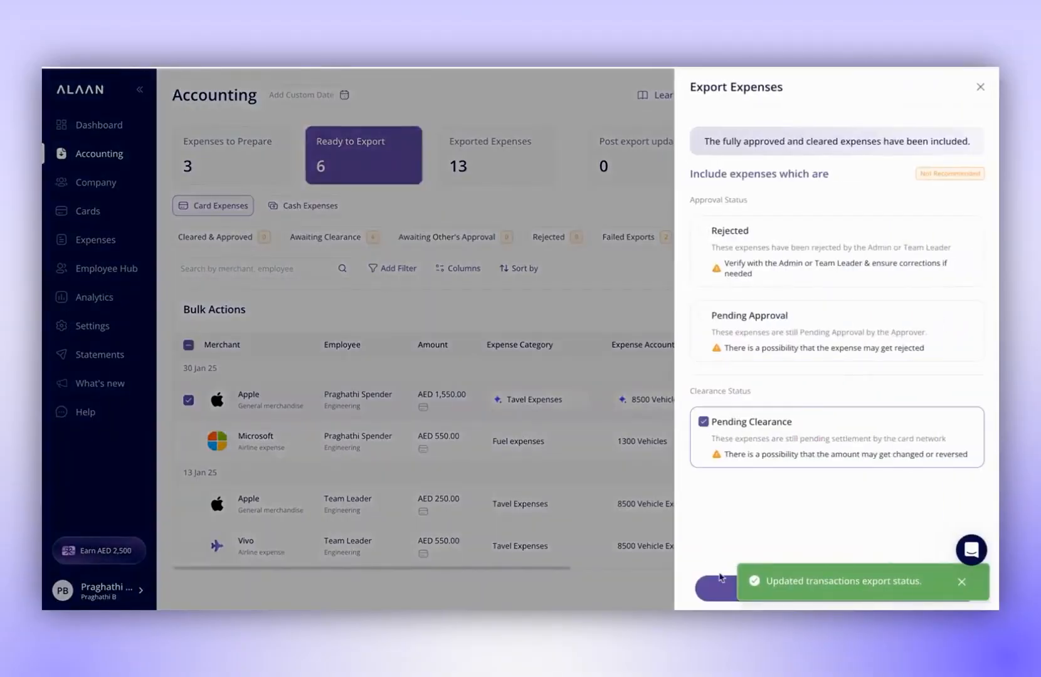
pyautogui.click(718, 588)
pyautogui.click(723, 588)
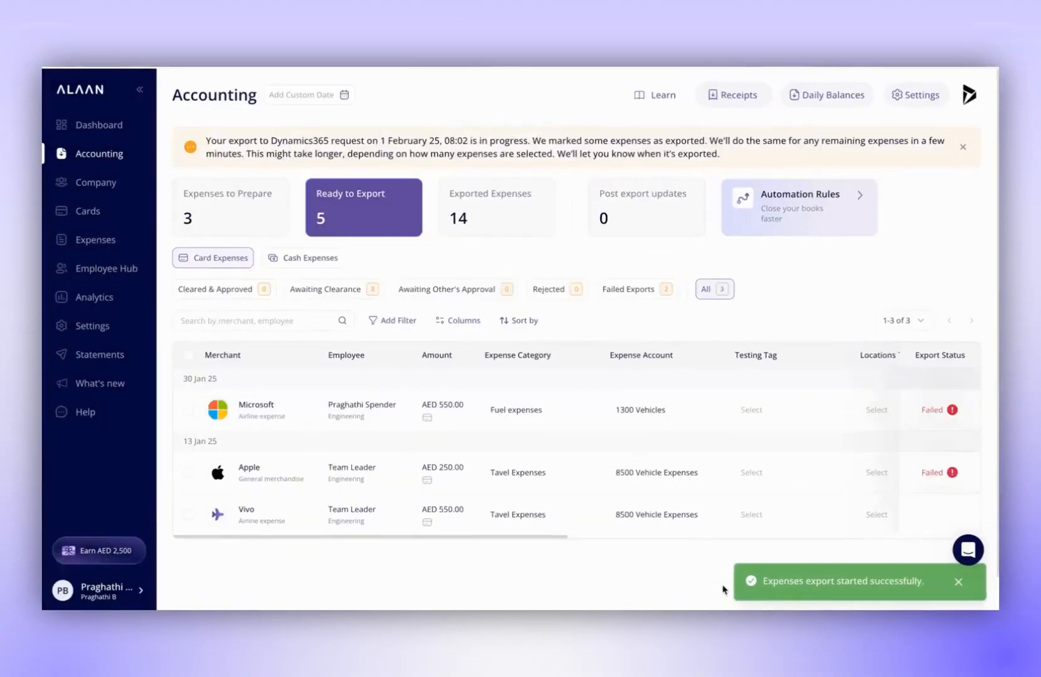
pyautogui.click(519, 218)
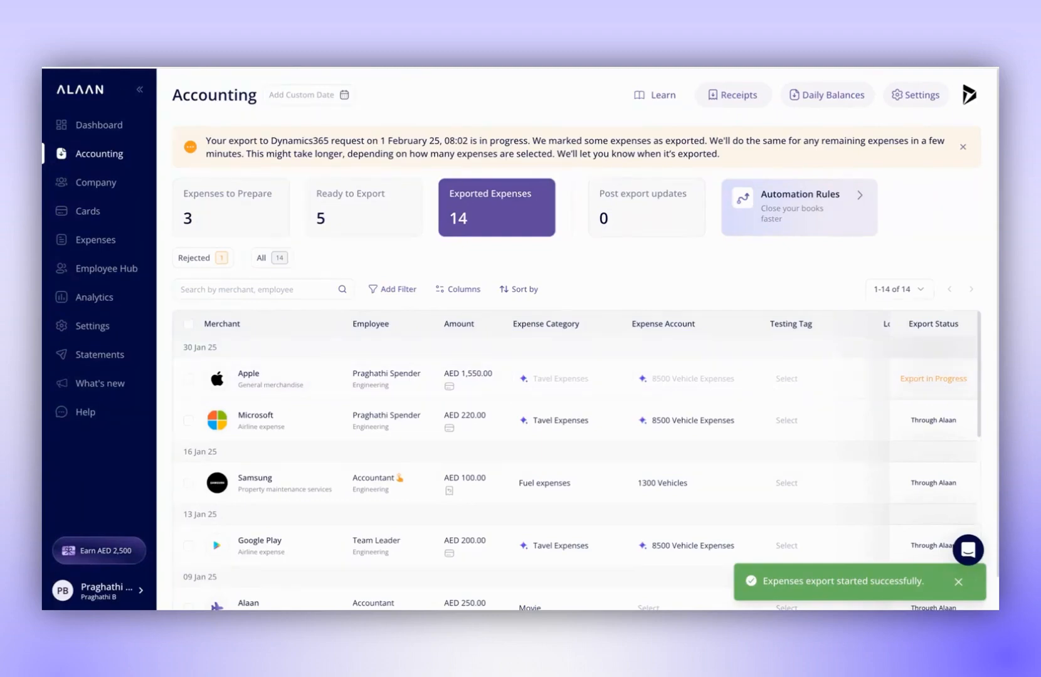
pyautogui.click(520, 217)
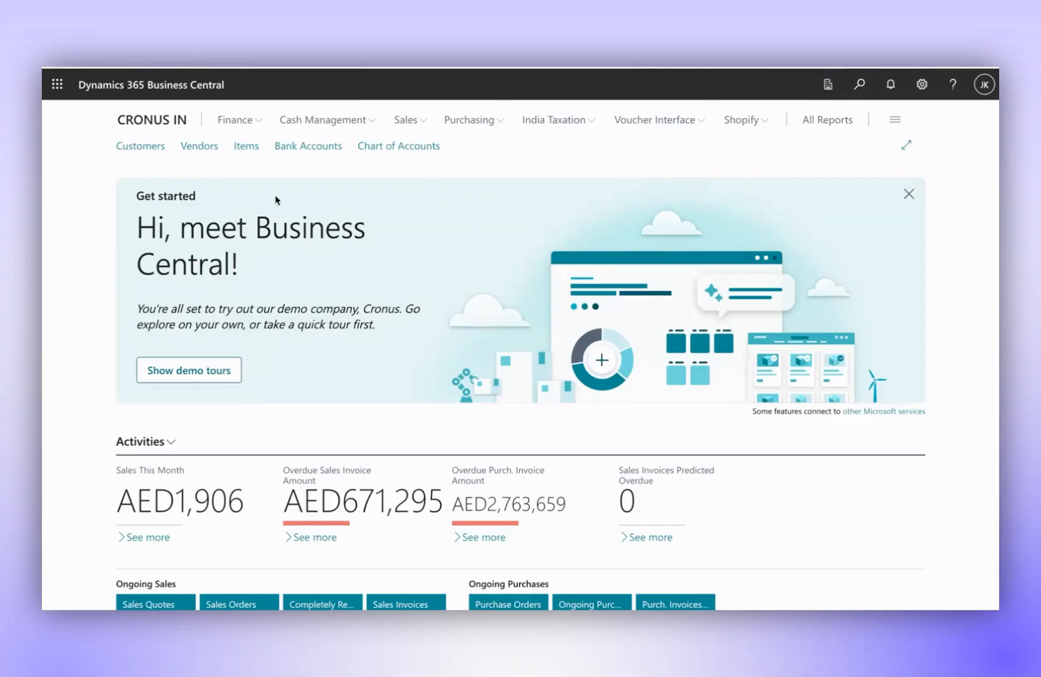
# Switch to Dynamics 365 Business Central and open the ALAAN TEST batch in the general journals.
pyautogui.click(236, 120)
pyautogui.click(166, 146)
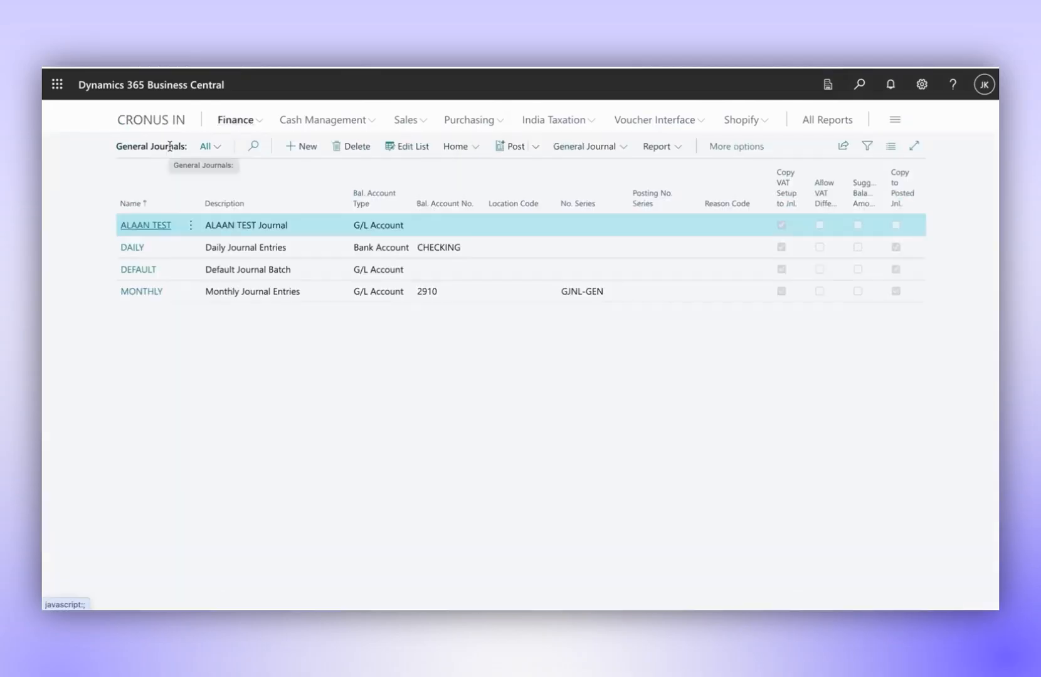
pyautogui.click(157, 231)
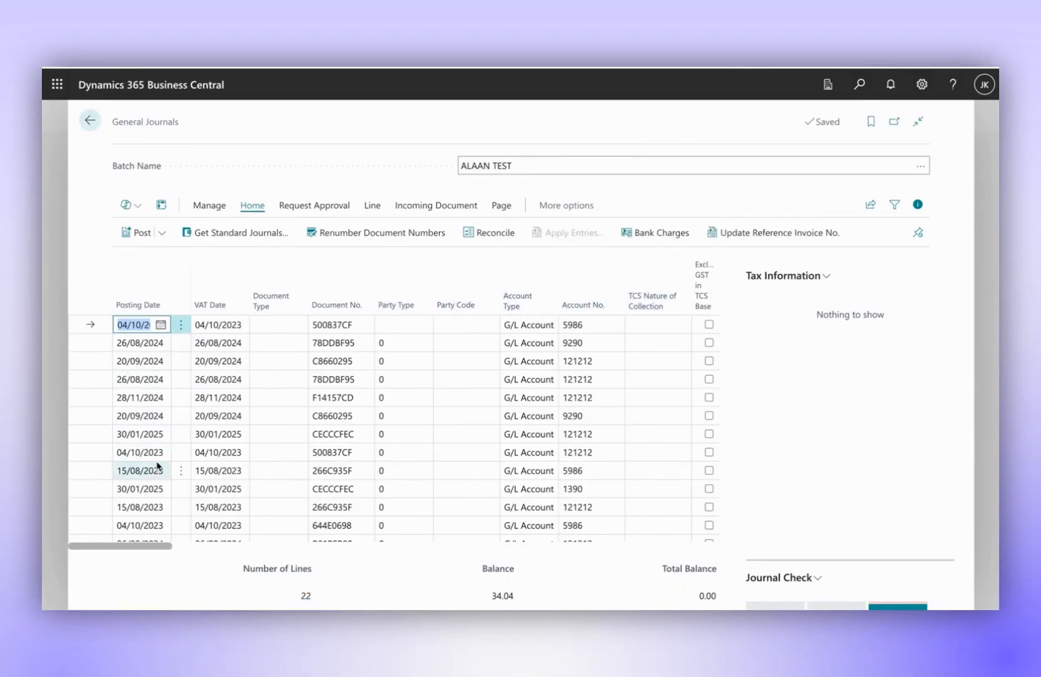
# View the PDF receipt stored in the incoming document files of the first journal line posted 30/01/2025.
pyautogui.click(162, 435)
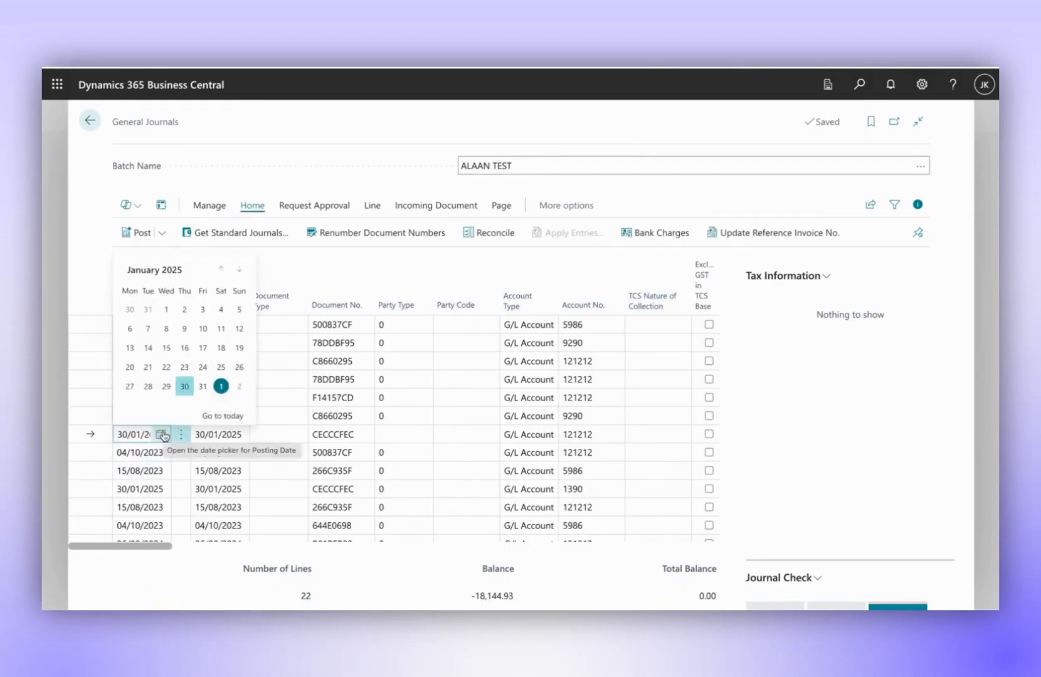
pyautogui.scroll(-8, 814, 465)
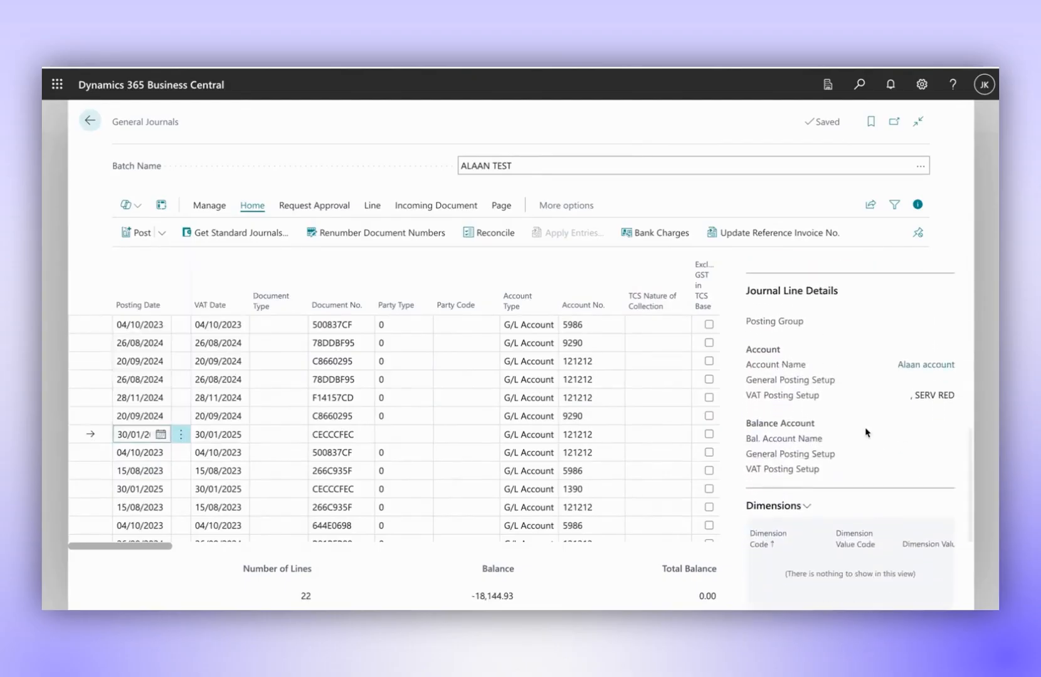
pyautogui.scroll(-4, 822, 489)
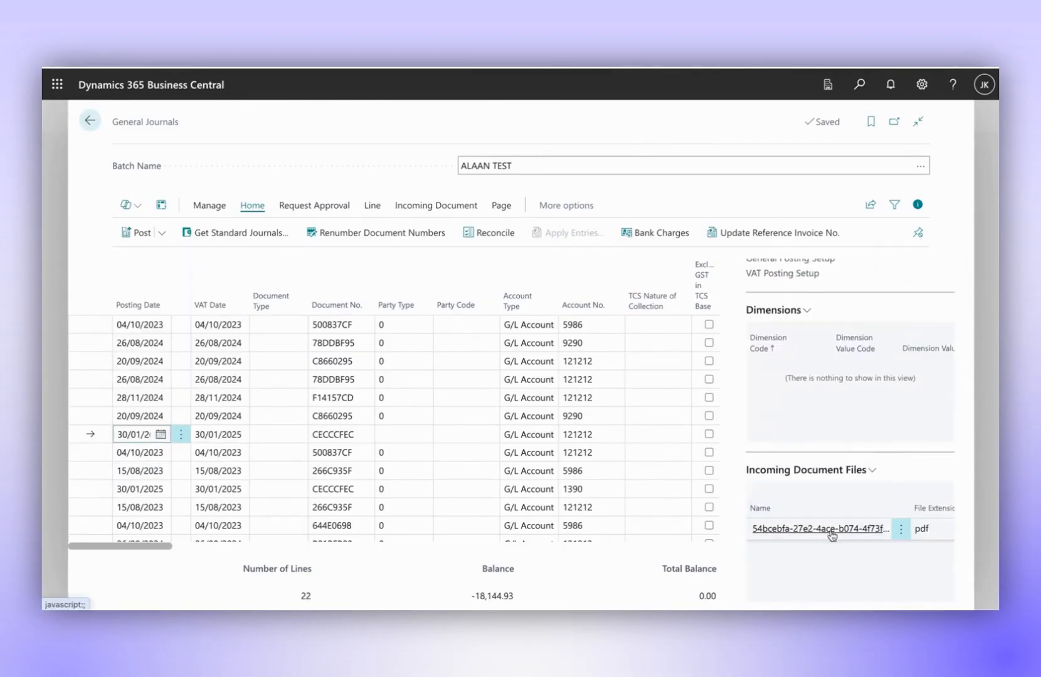
pyautogui.click(830, 534)
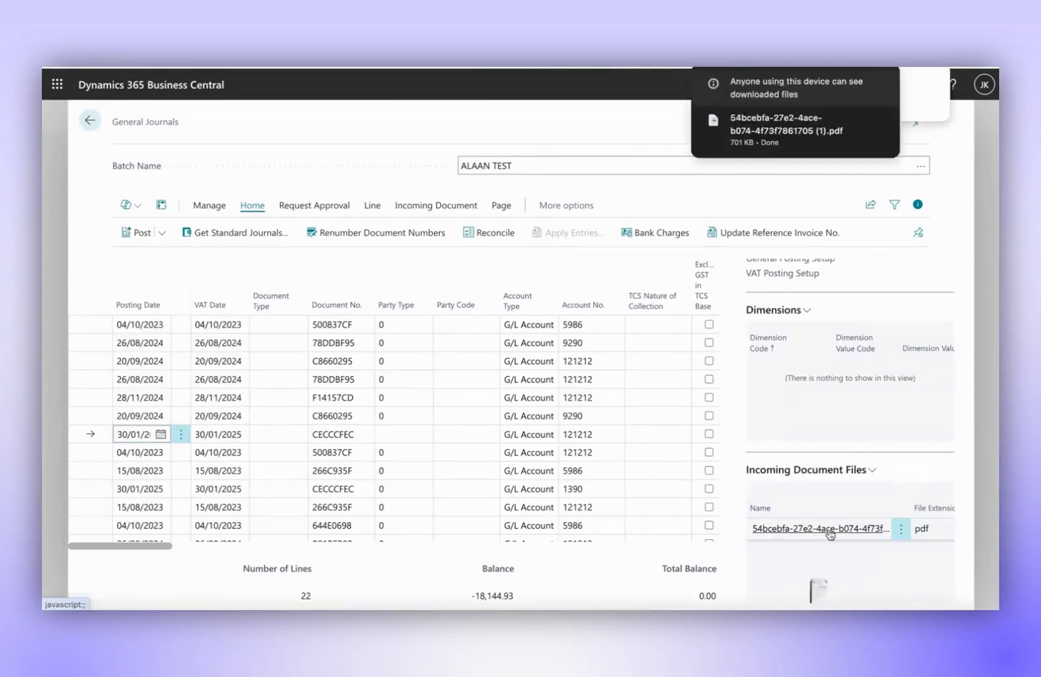
pyautogui.click(783, 140)
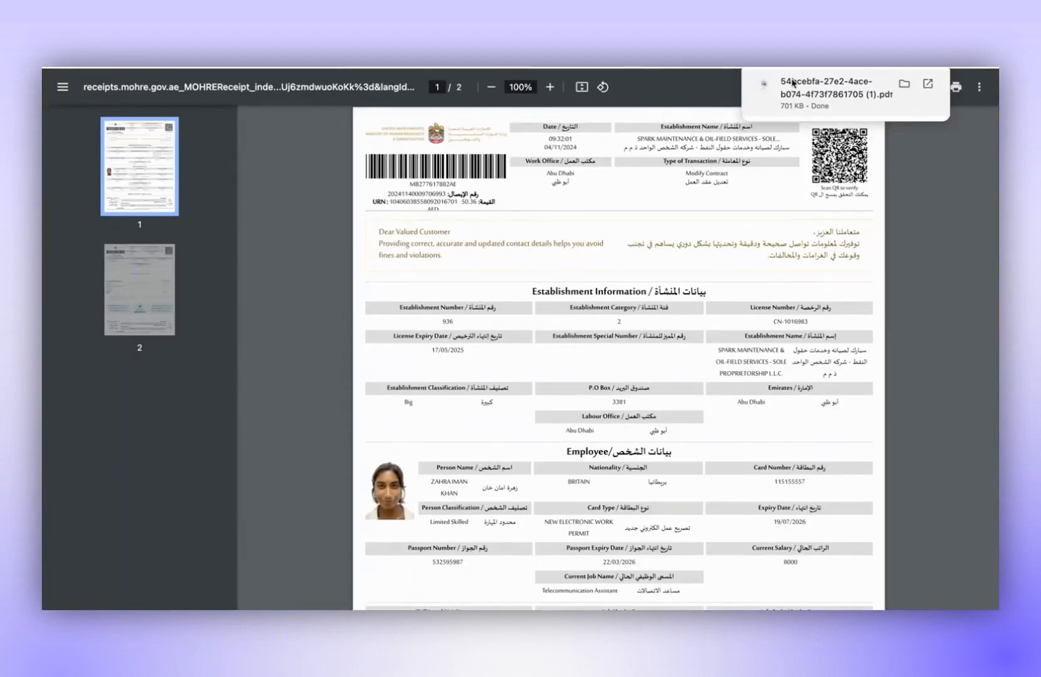
# Return to Alaan and open the Dynamics365 accounting integration settings.
pyautogui.click(486, 63)
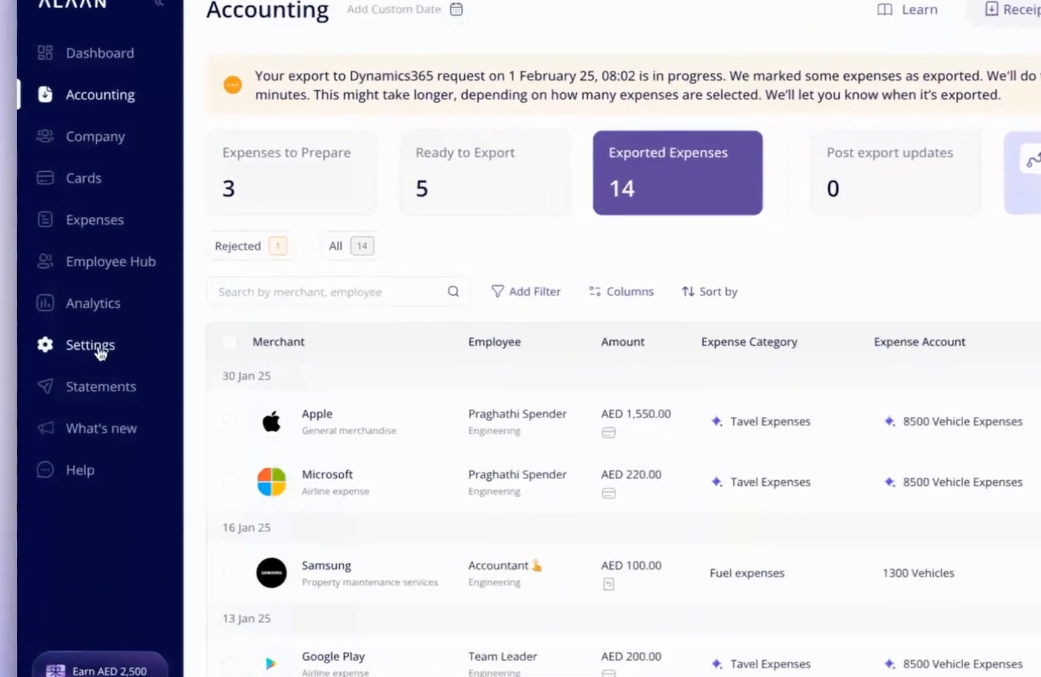
pyautogui.click(99, 327)
pyautogui.click(435, 304)
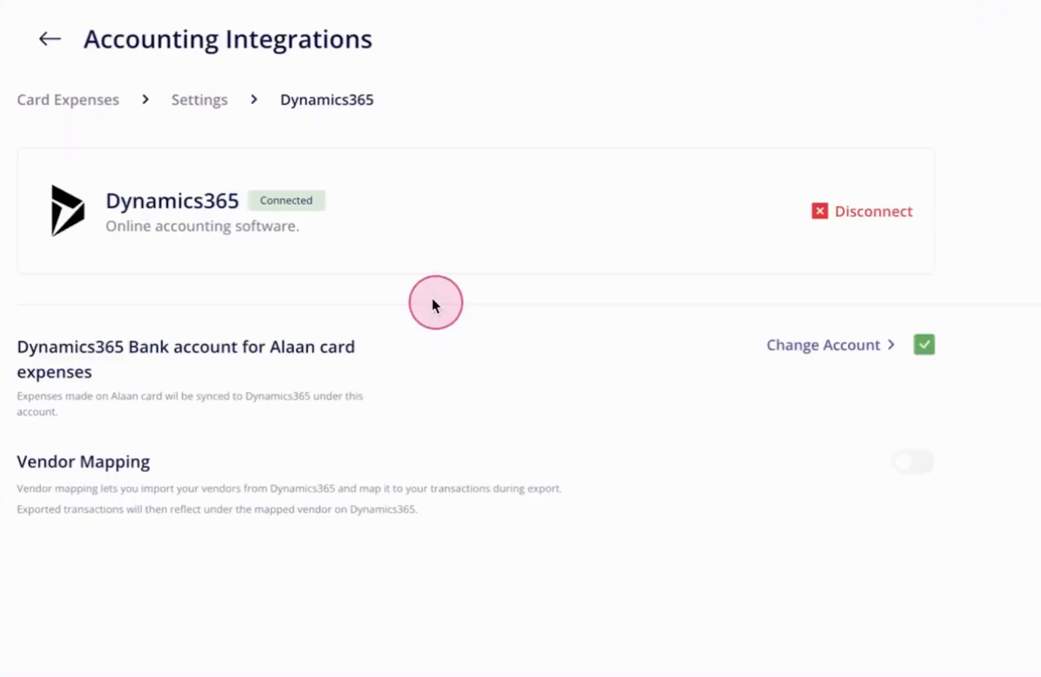